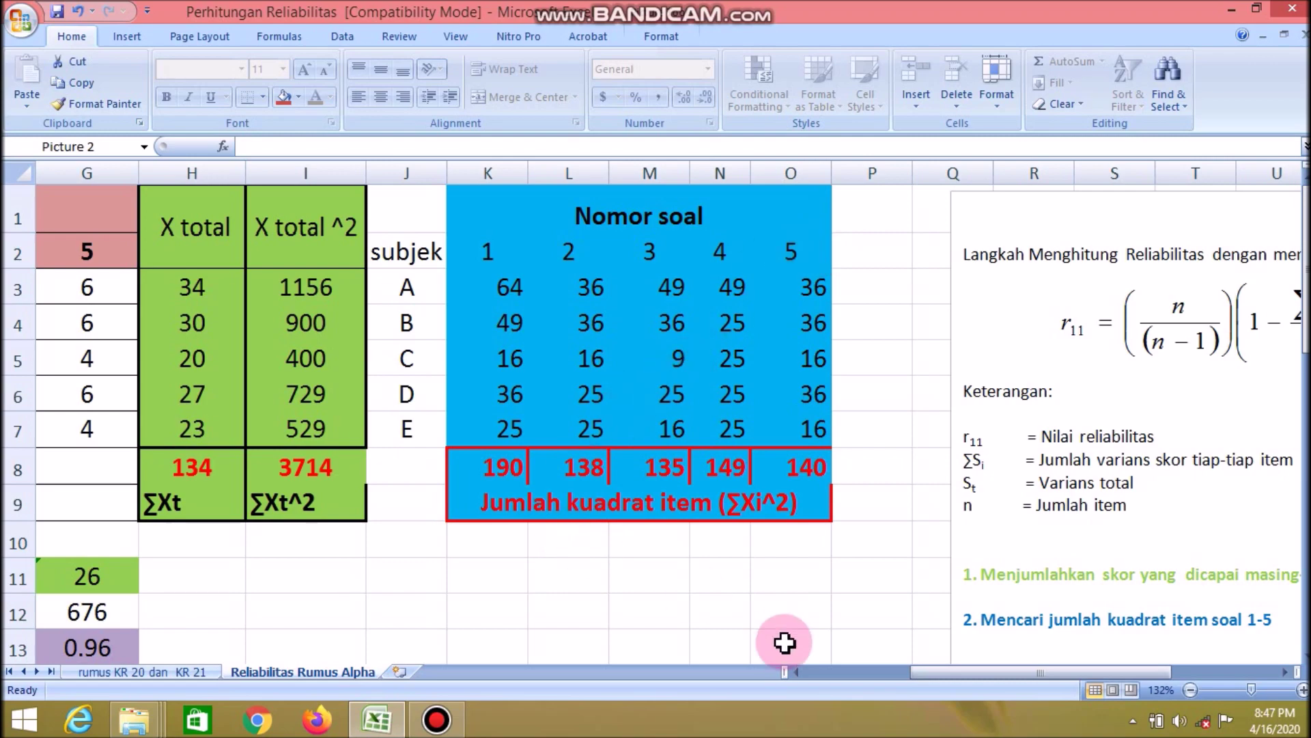
Examine the squared-score formulas for question 1 in column K and the column's sum in K8.
left_click_drag(920, 675, 888, 678)
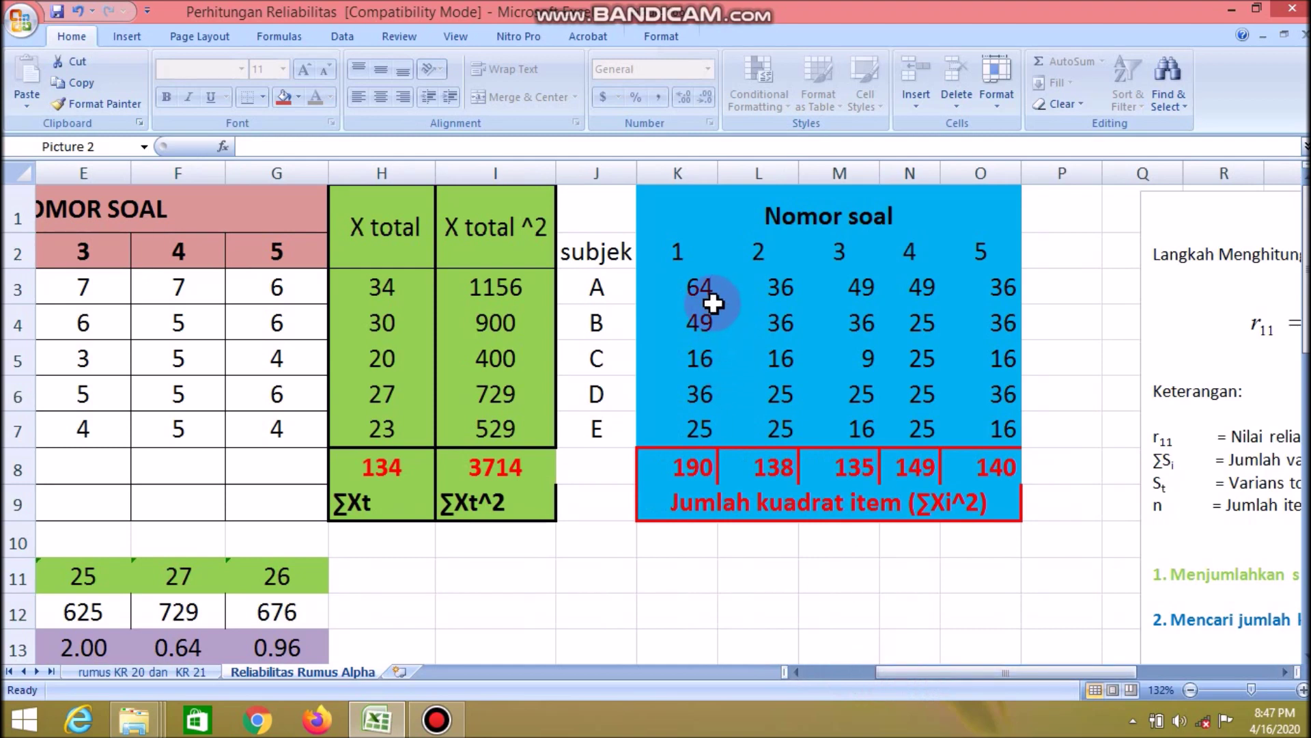
left_click_drag(695, 255, 703, 427)
left_click(786, 362)
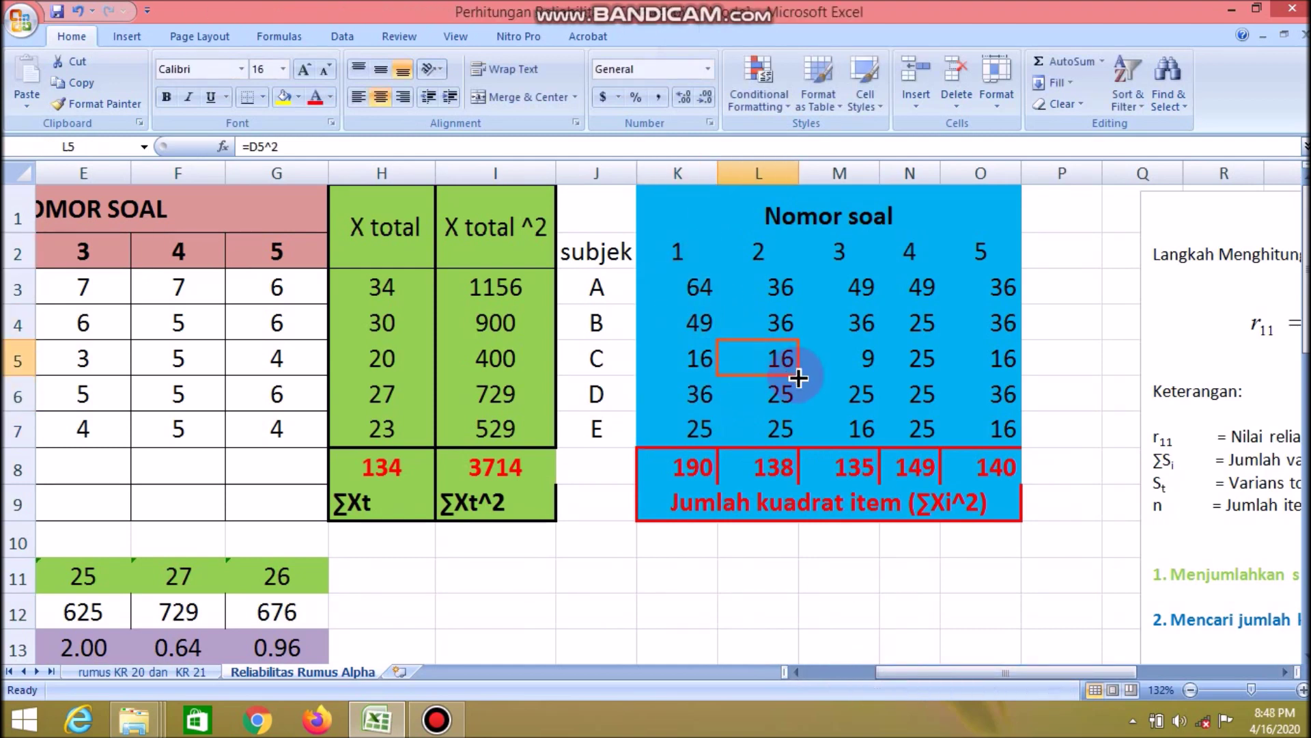
left_click(782, 291)
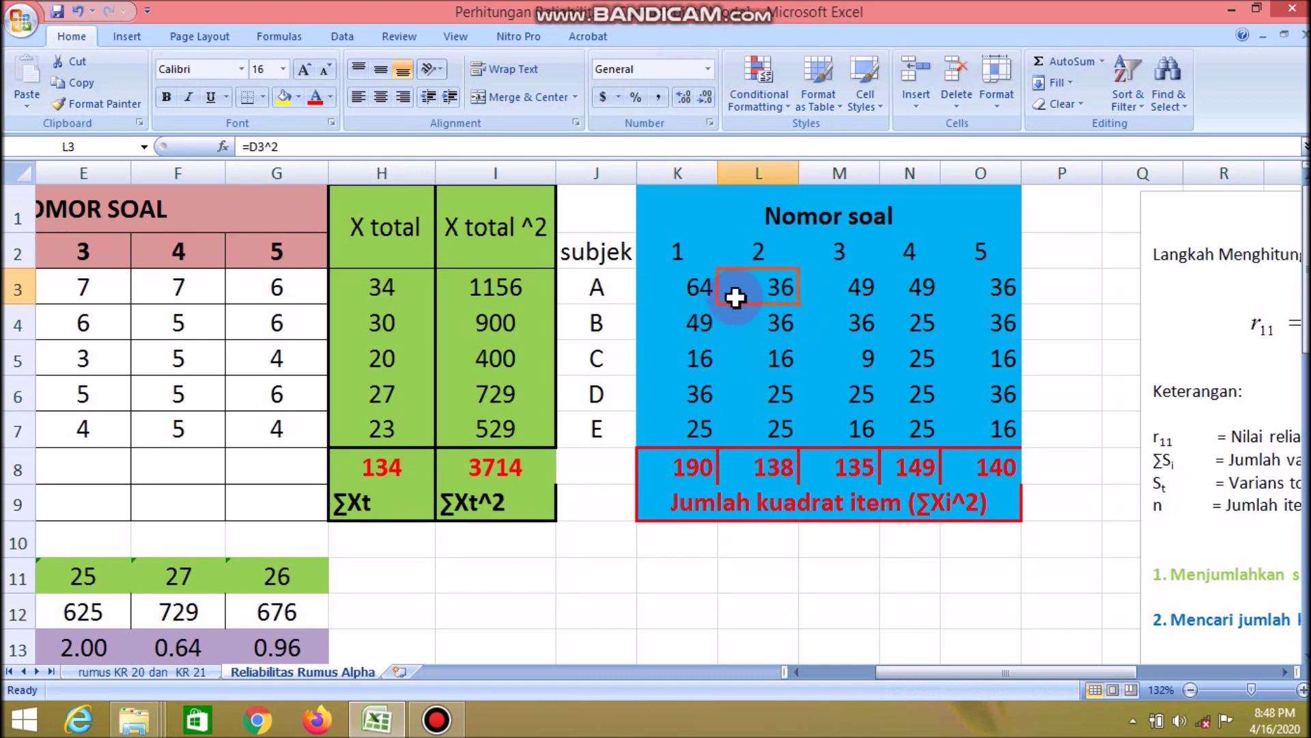
left_click(700, 287)
left_click(705, 351)
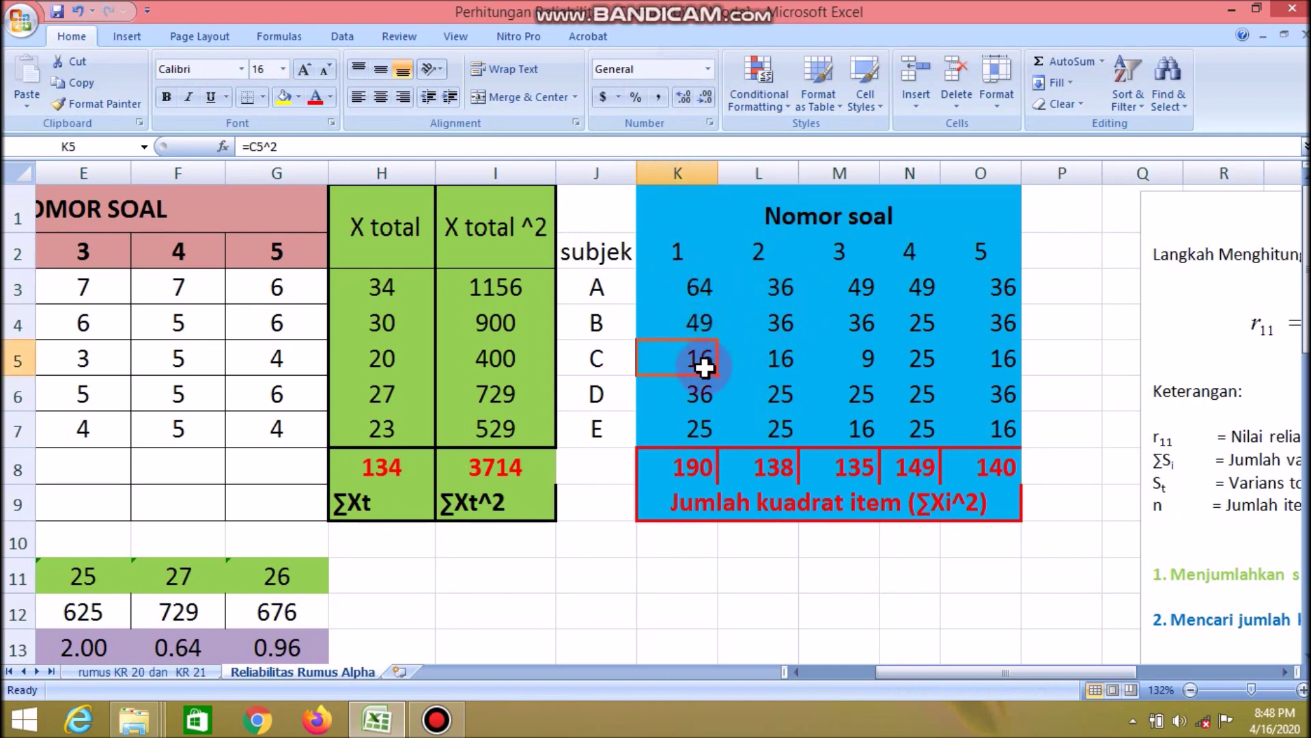
left_click(701, 393)
left_click(703, 428)
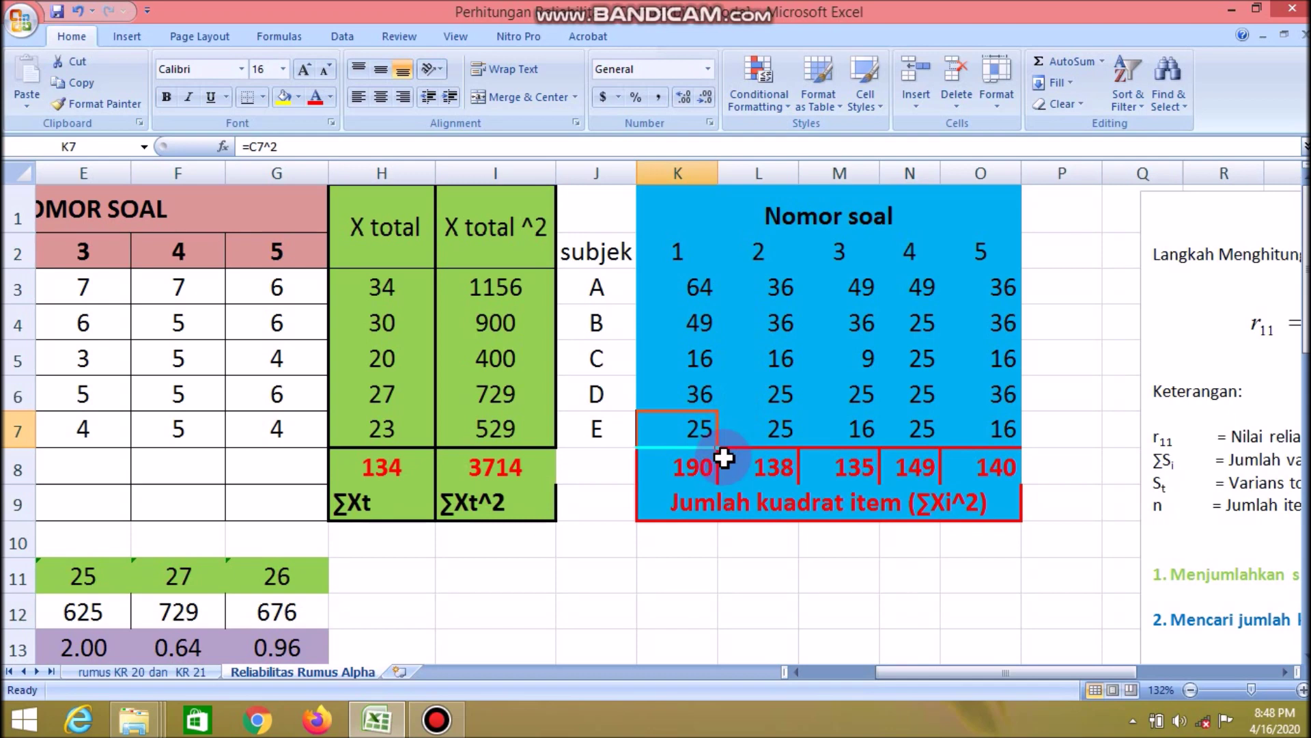
left_click(696, 471)
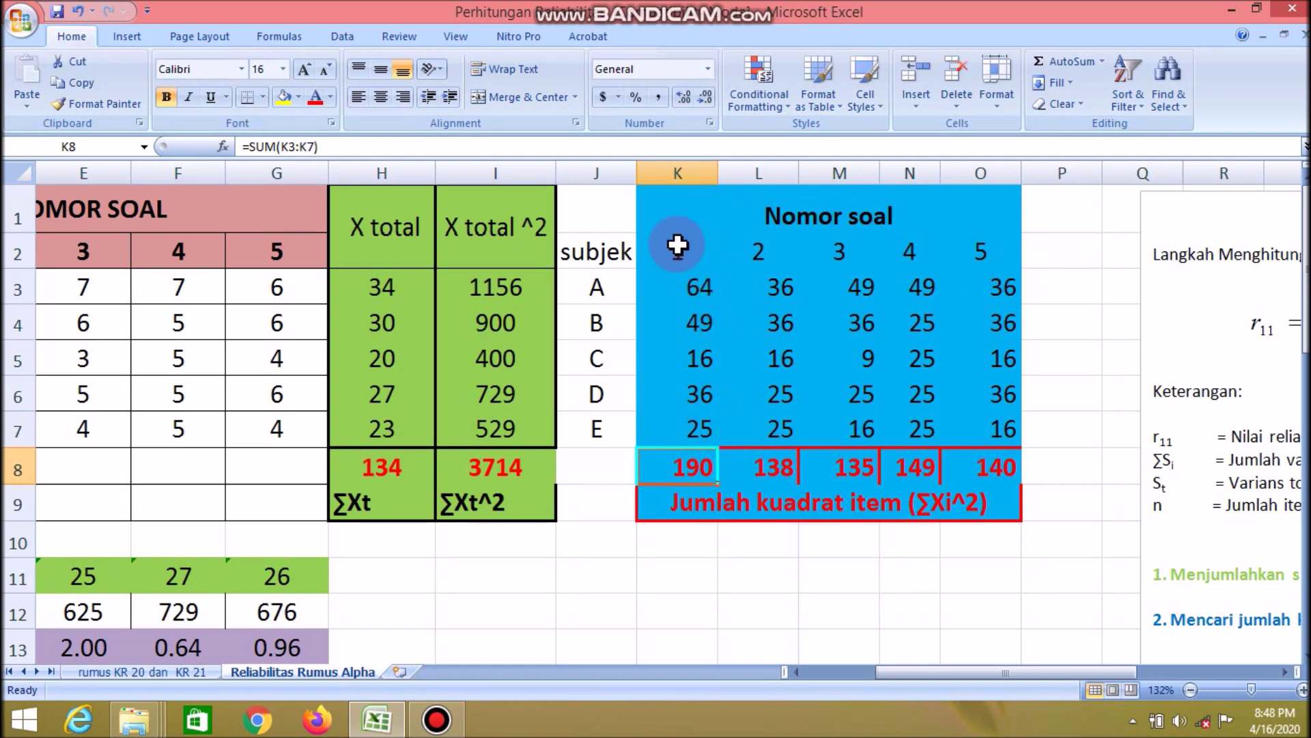
Put a red outline border around K2:K7, the question 1 column of the squared-score table.
left_click_drag(680, 247, 702, 424)
right_click(701, 424)
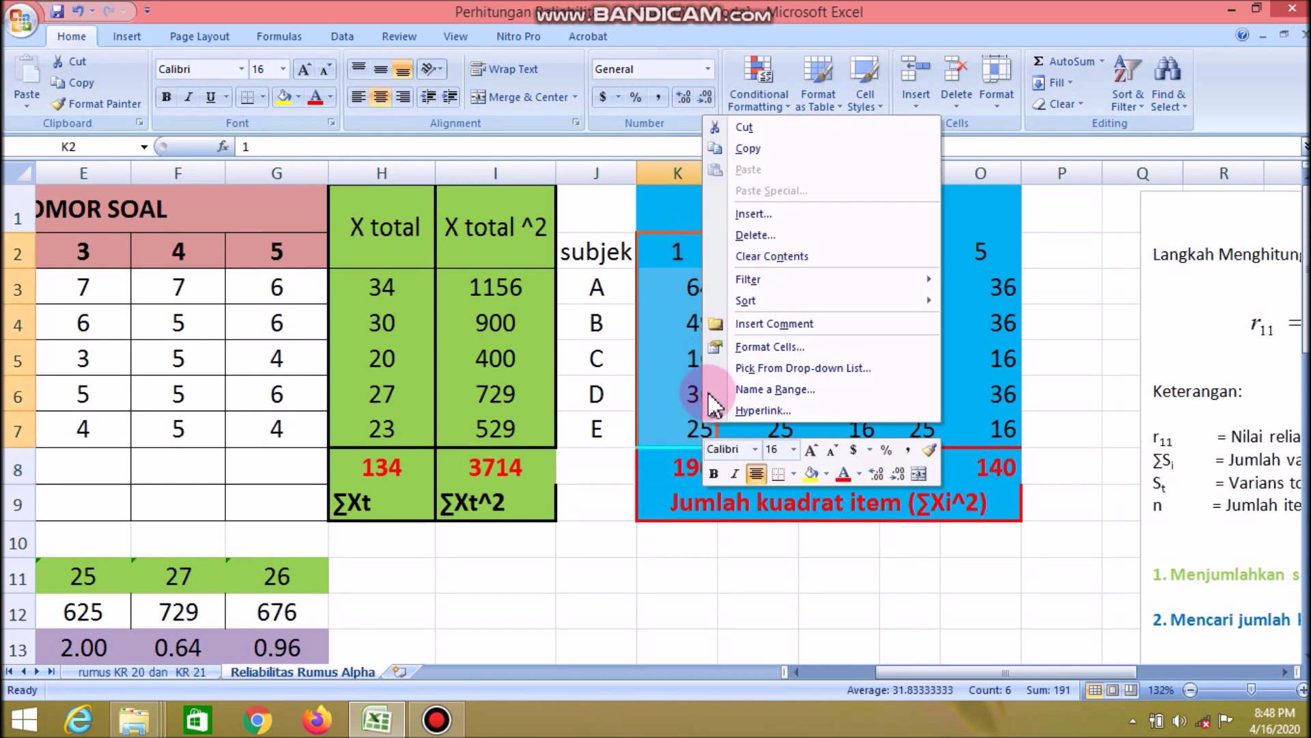
key("Escape")
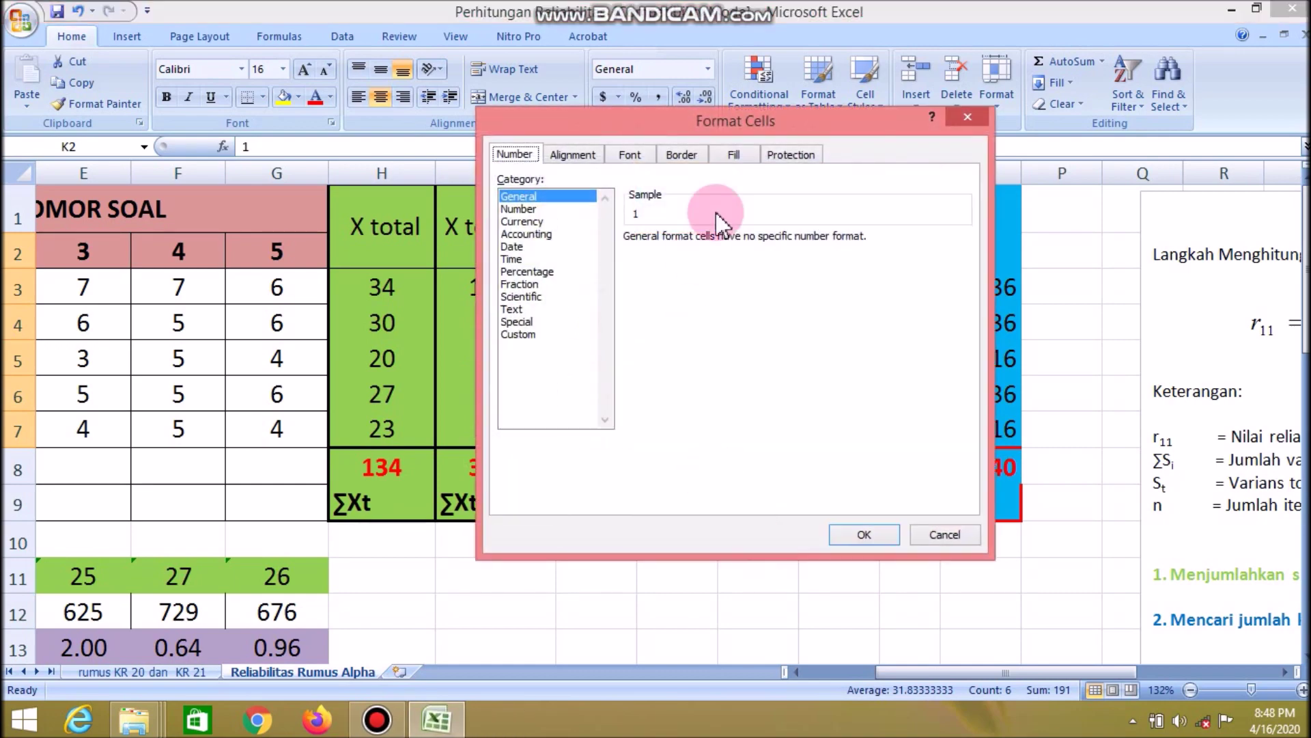
left_click(696, 162)
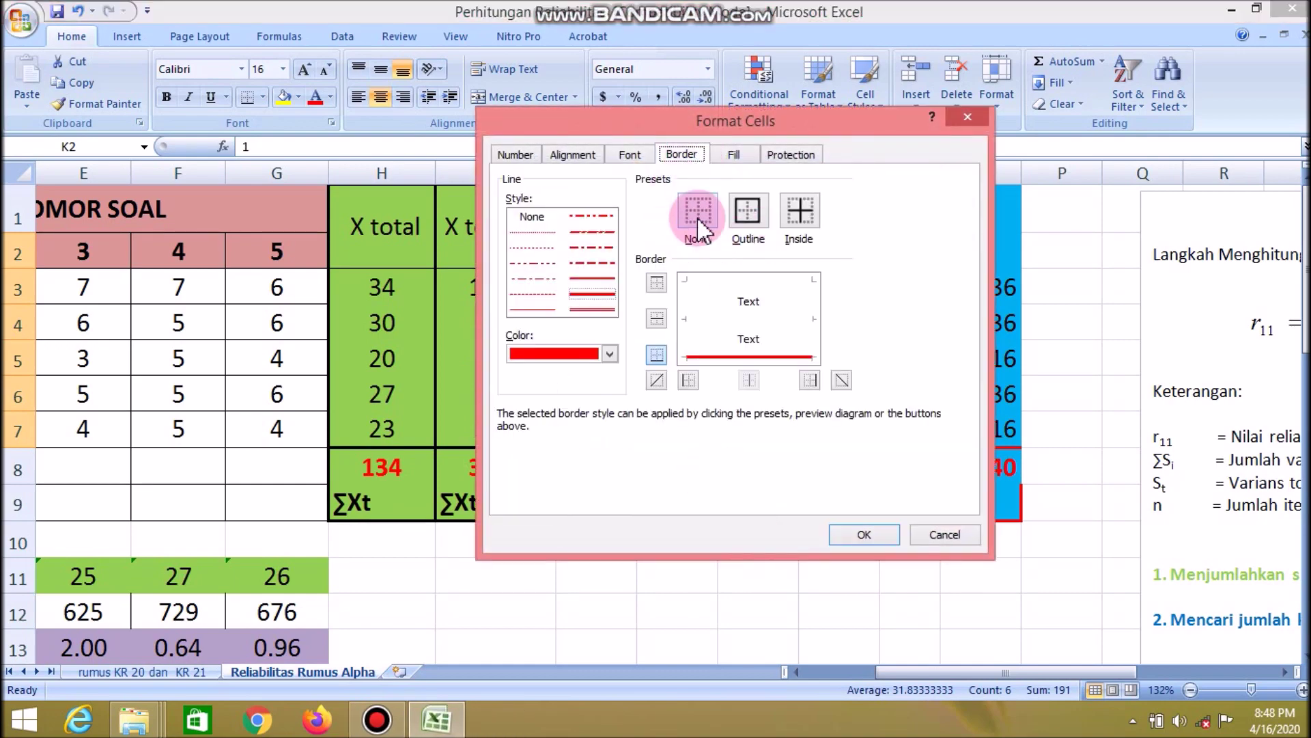
left_click(749, 217)
left_click(860, 534)
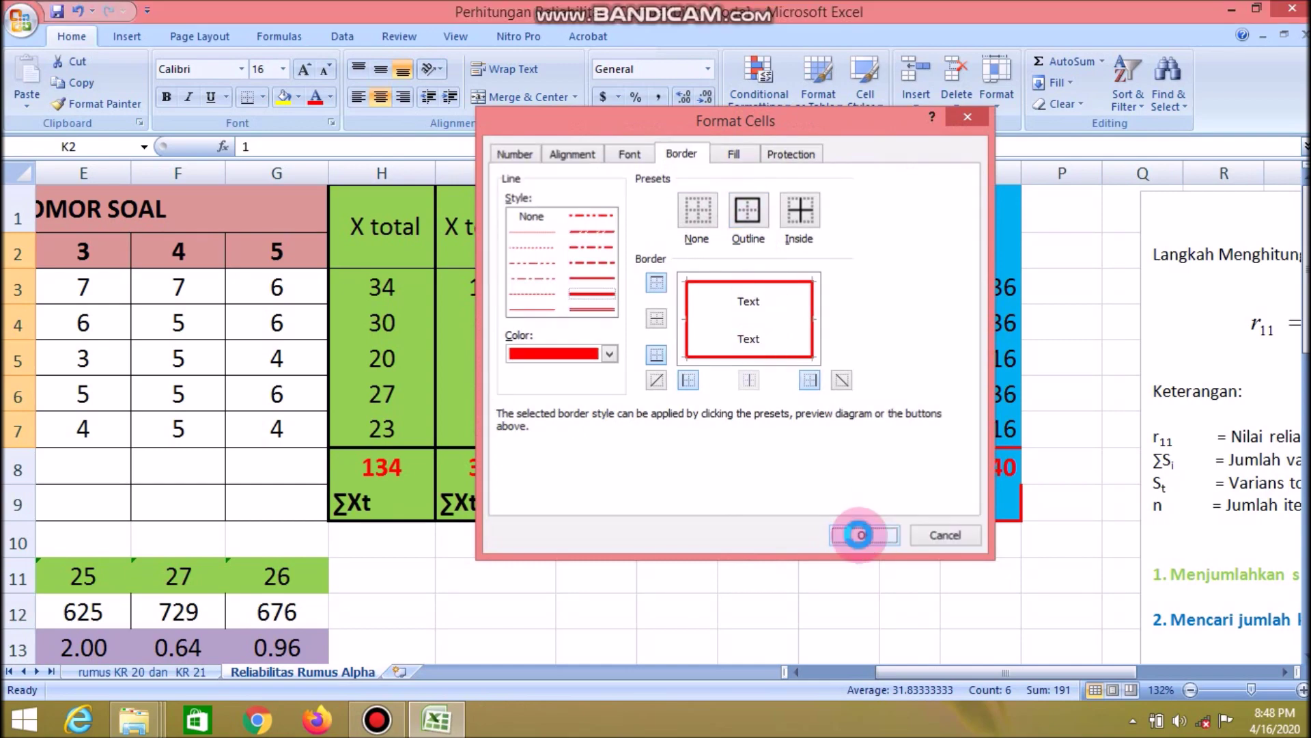
left_click(808, 599)
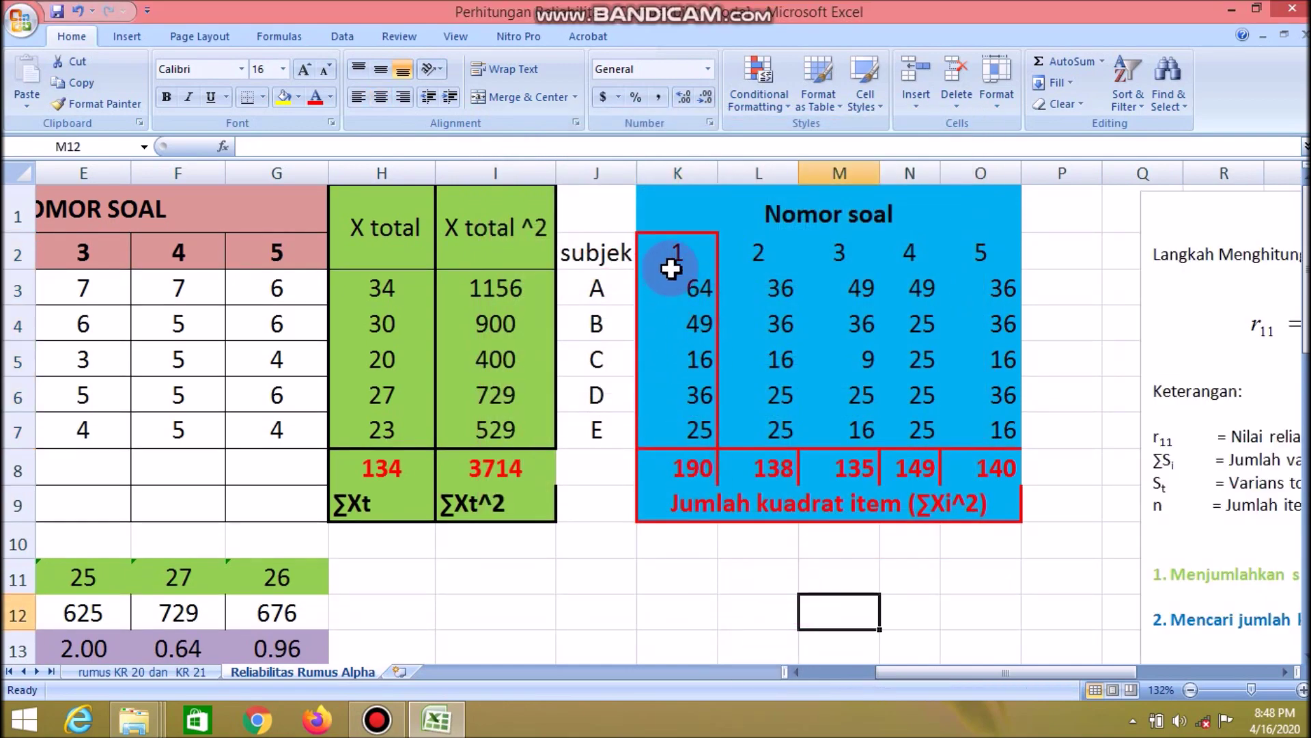
Inspect the SUM formula in K8 and the range it refers to, leaving the formula as it is.
left_click(676, 465)
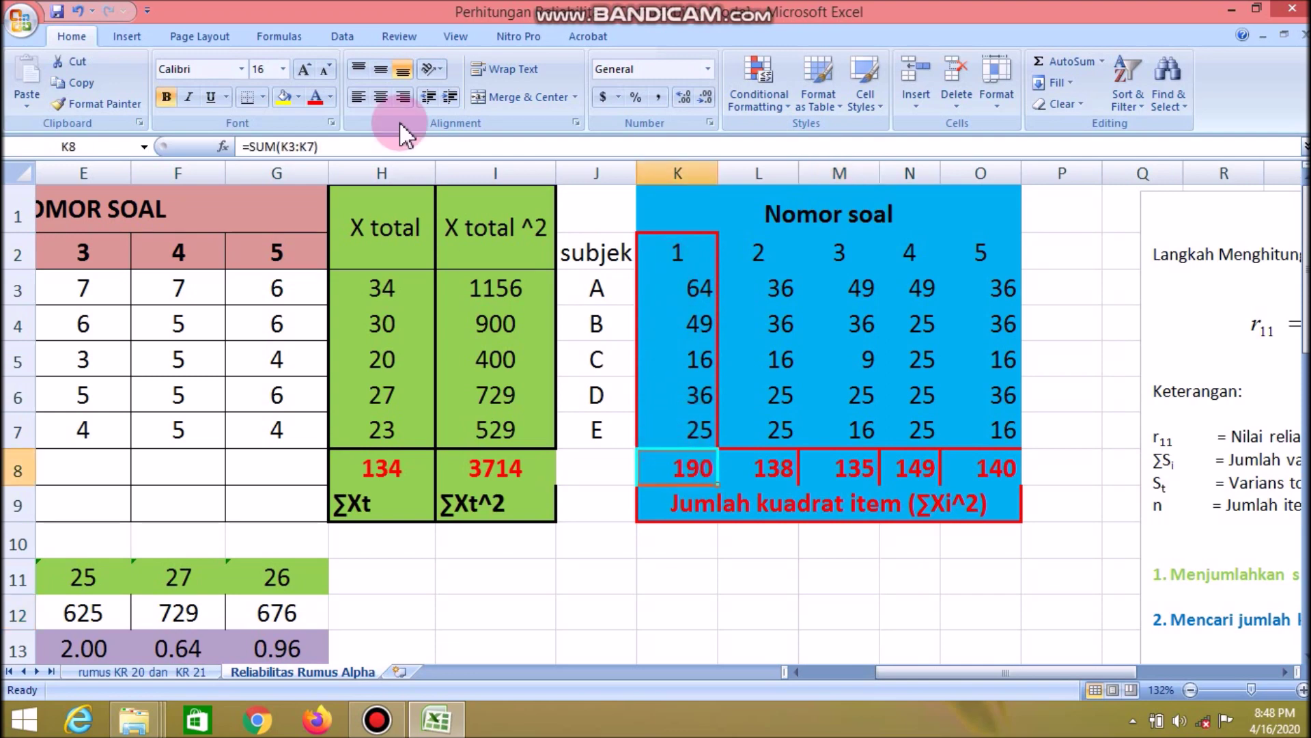
left_click(331, 146)
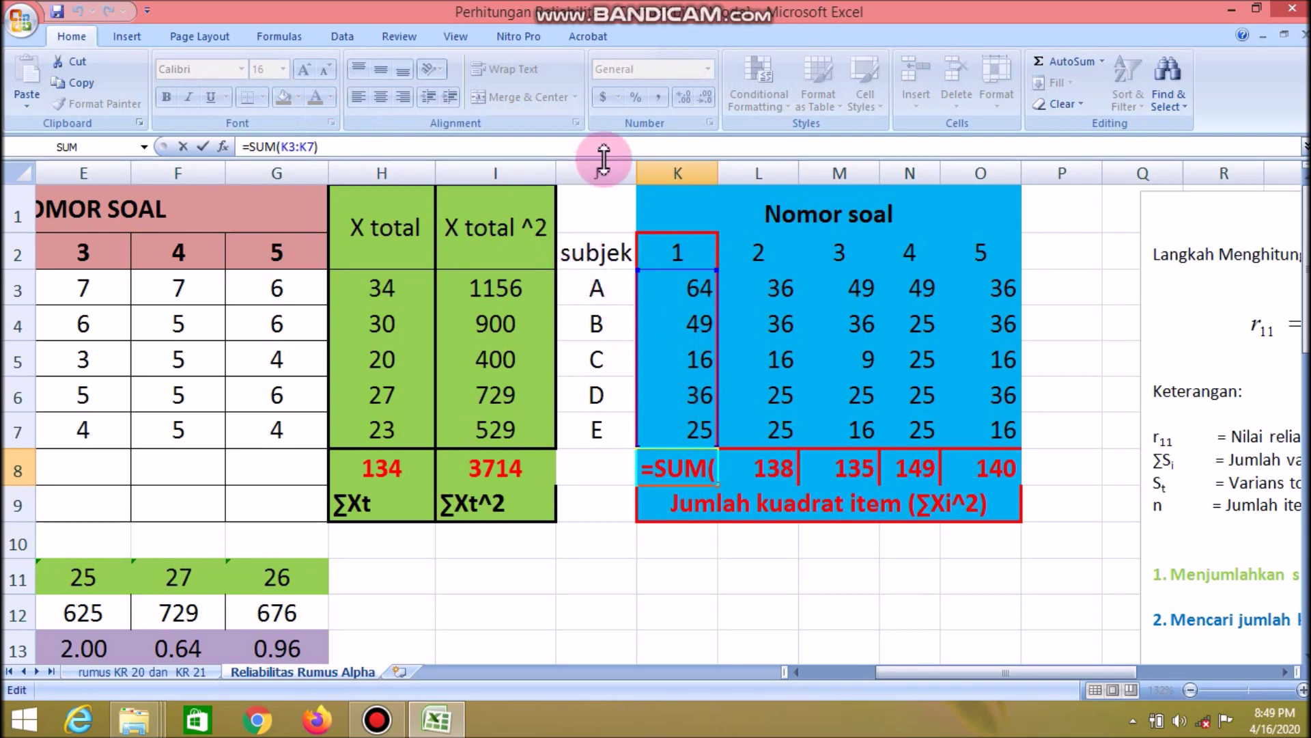
key("Return")
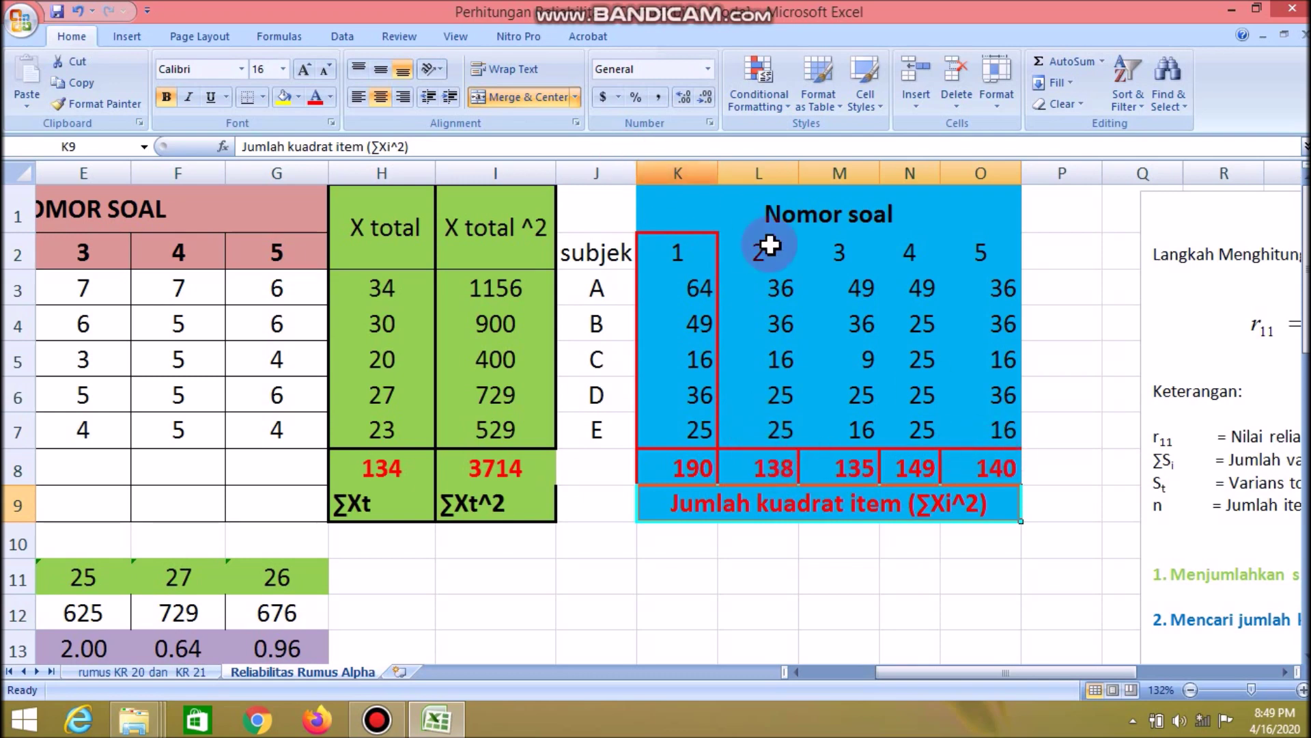
Review the squared scores of questions 2 to 5 and the column sums in K8:O8.
left_click_drag(751, 252, 767, 433)
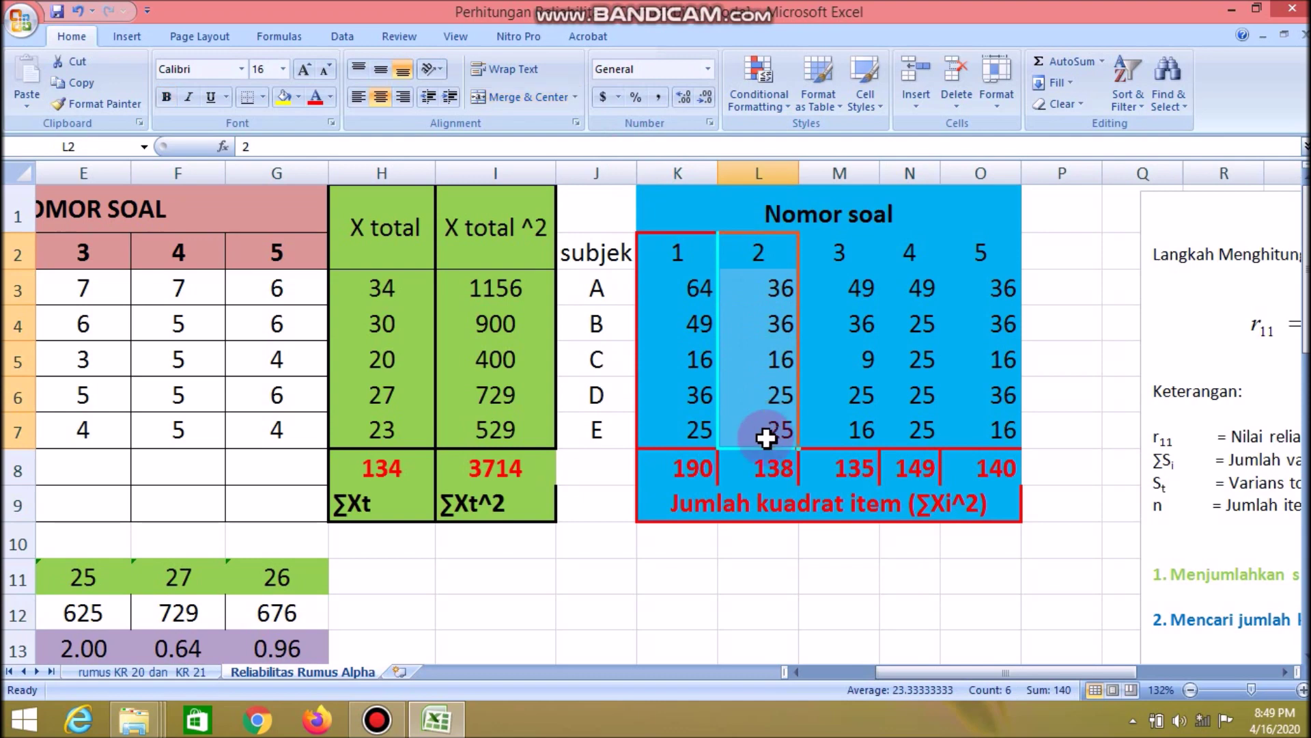
left_click(836, 257)
left_click_drag(836, 257, 850, 441)
left_click_drag(910, 258, 916, 369)
left_click(918, 393)
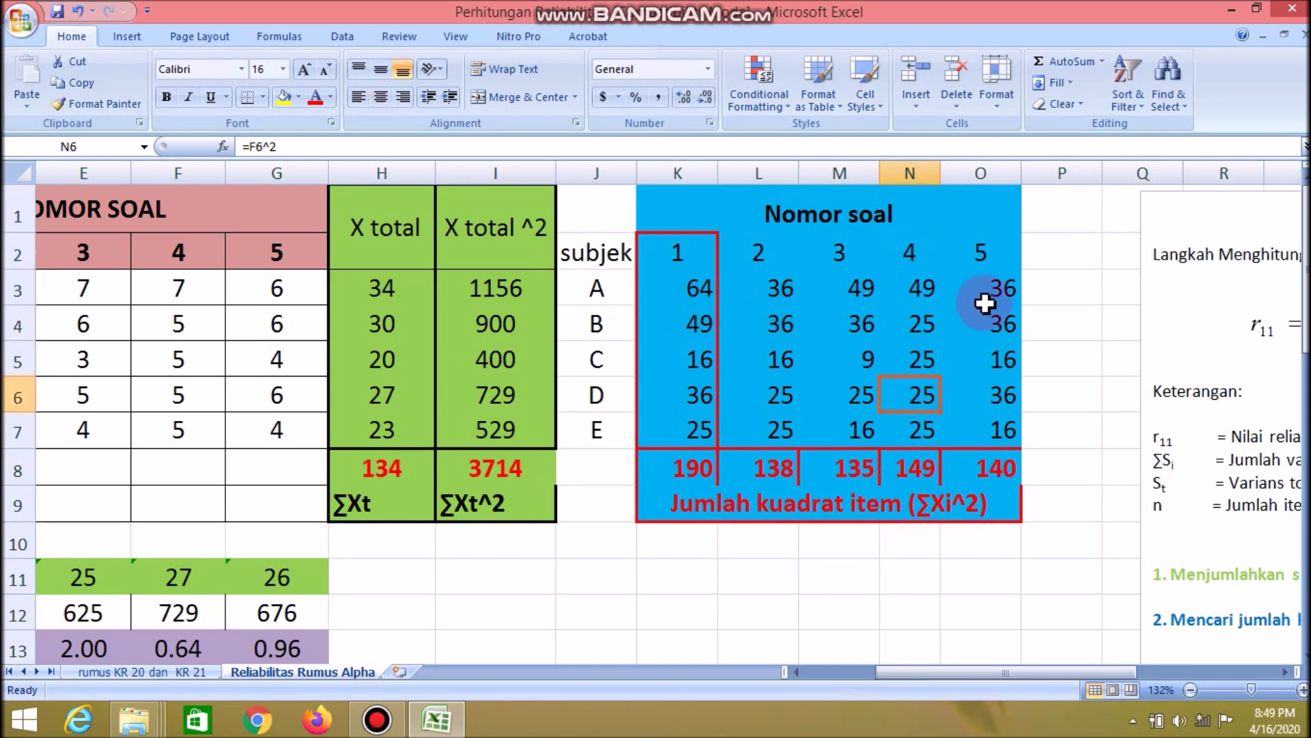
left_click(907, 251)
left_click(908, 288)
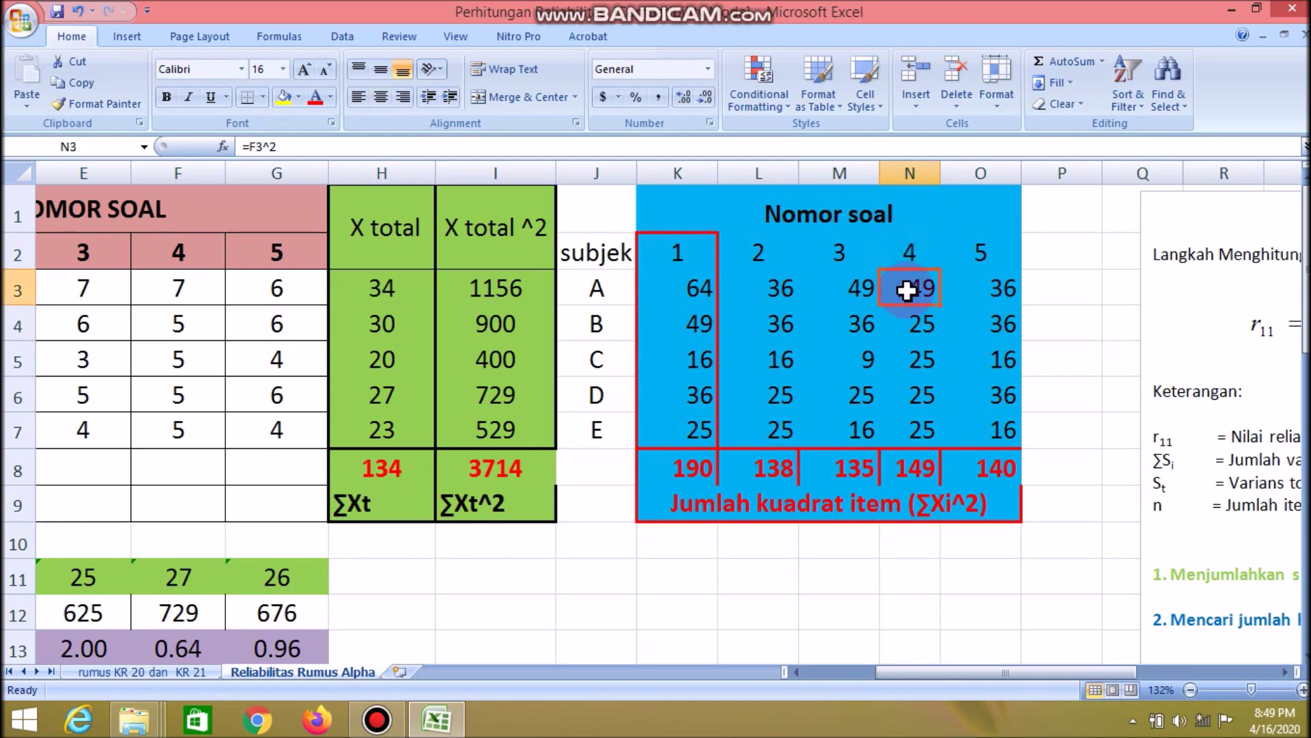
left_click(921, 433)
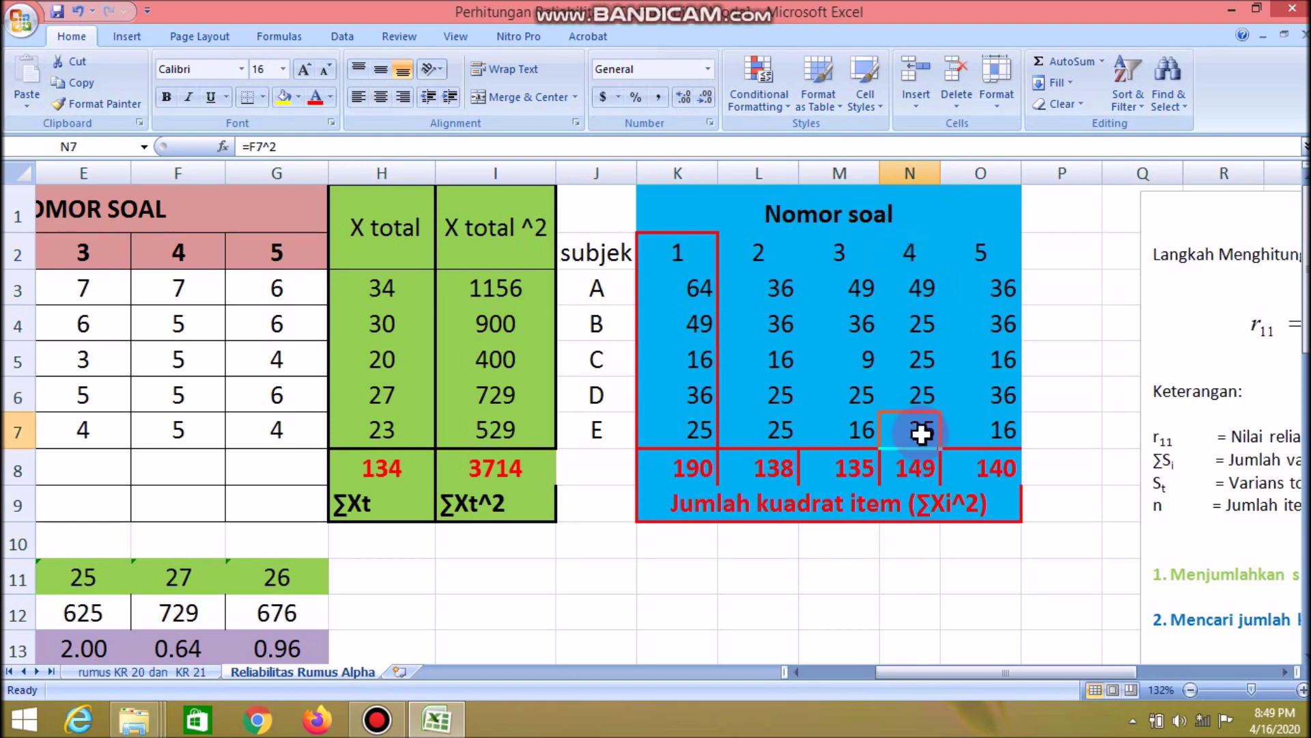
left_click(927, 471)
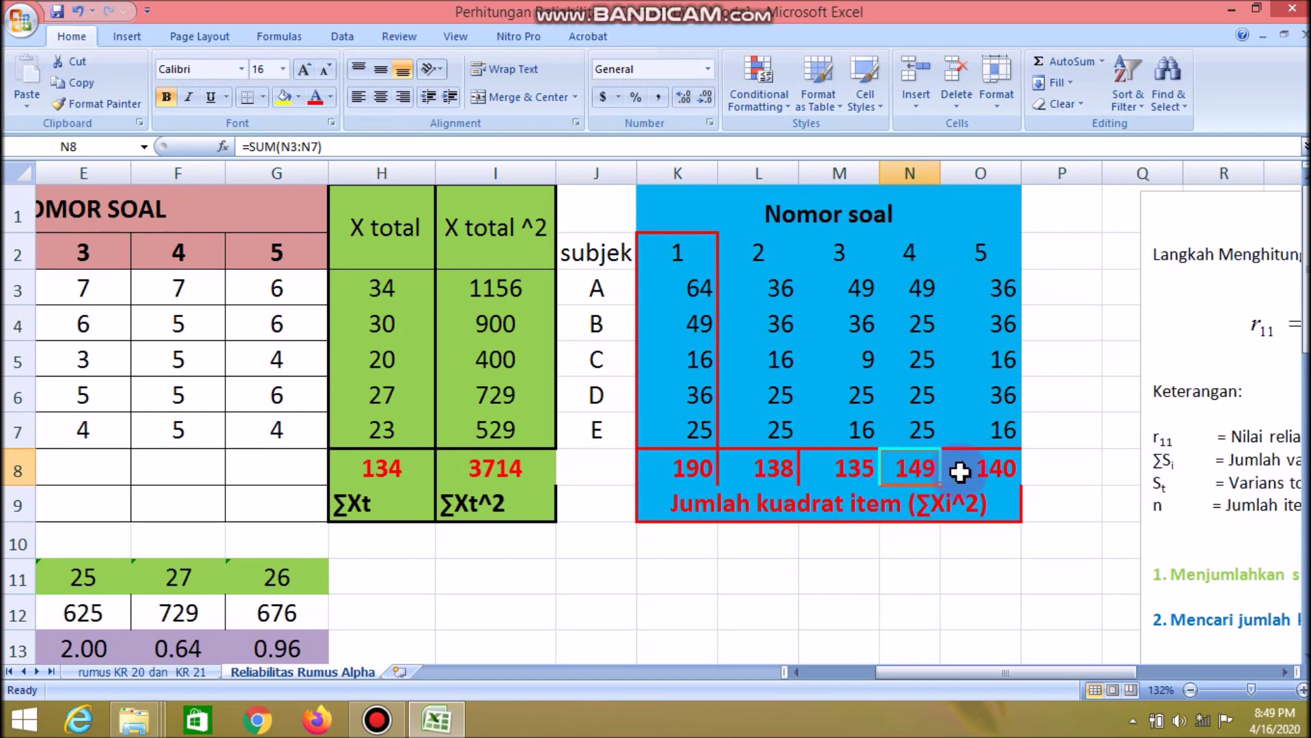
left_click(956, 469)
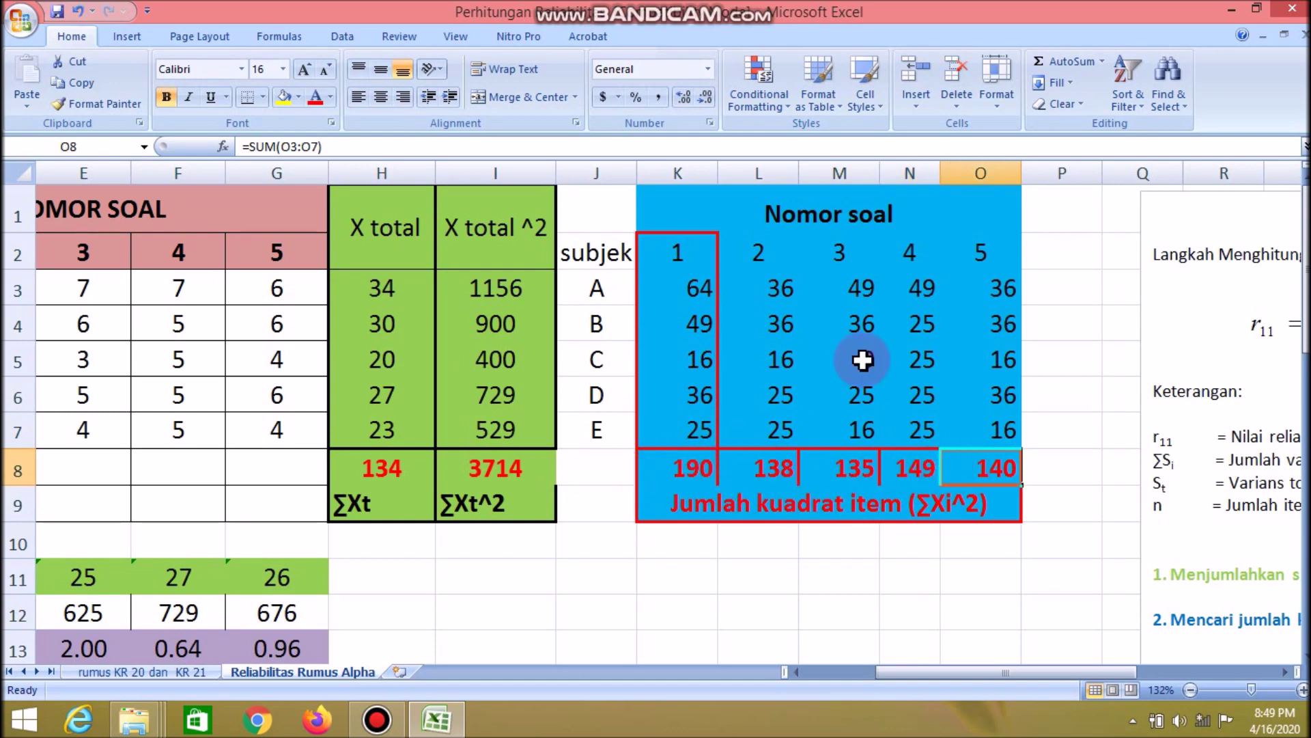
left_click_drag(667, 465, 943, 460)
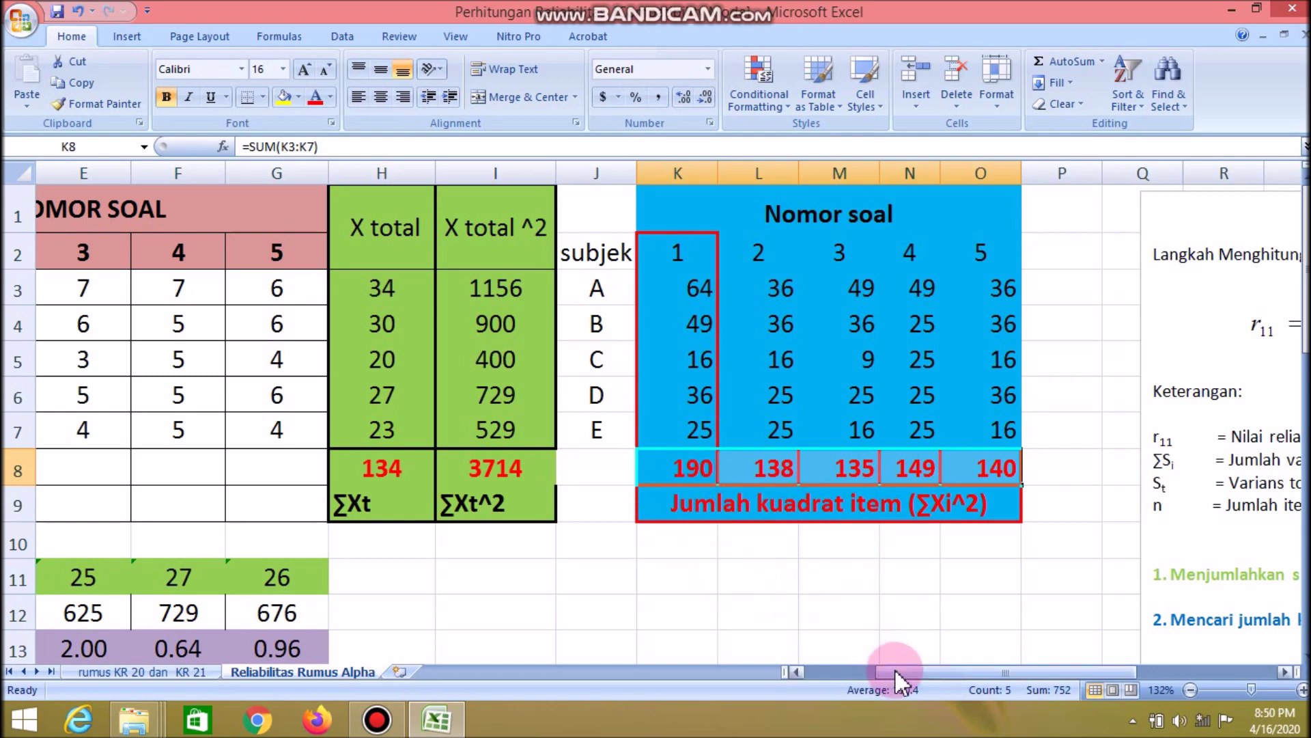
Read the notes on the Alpha formula, the item variance formula in point 3 and the definitions of its symbols.
left_click_drag(895, 668, 973, 675)
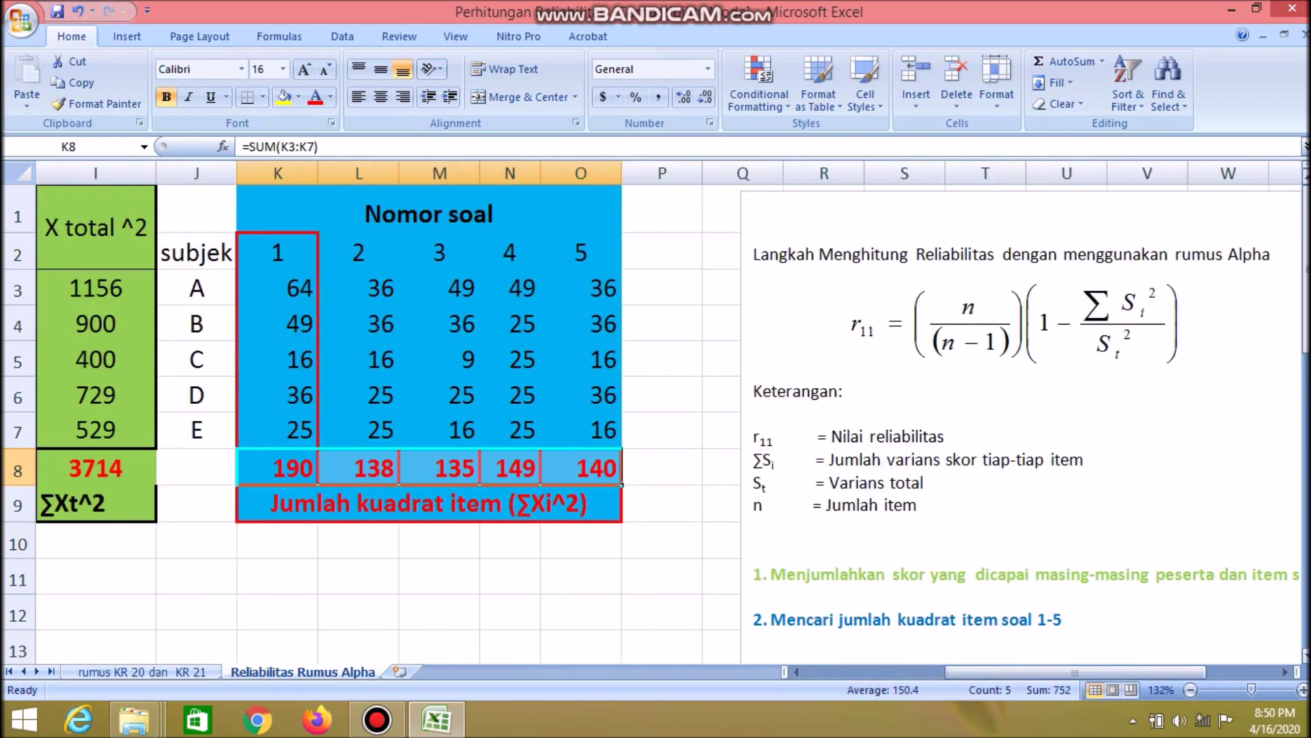
left_click_drag(1303, 341, 1303, 346)
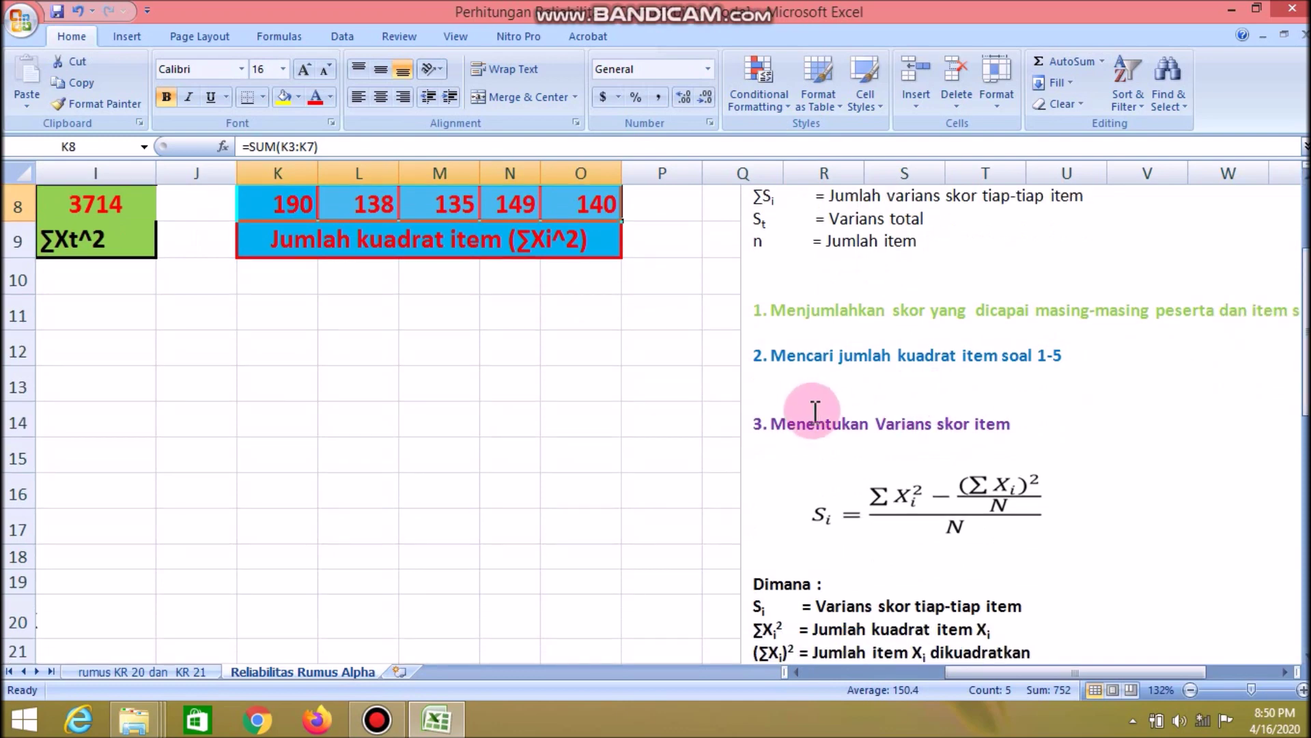
left_click_drag(767, 424, 1031, 503)
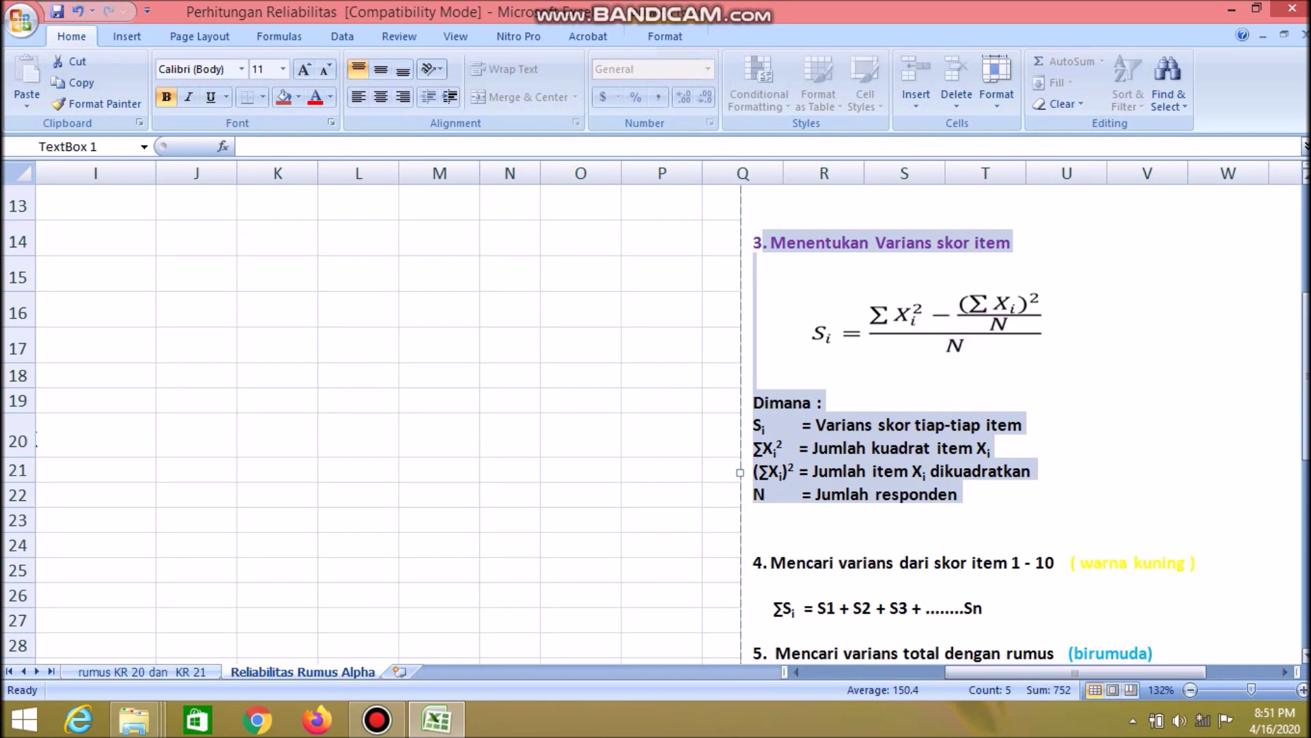
scroll(1287, 225, "up", 4)
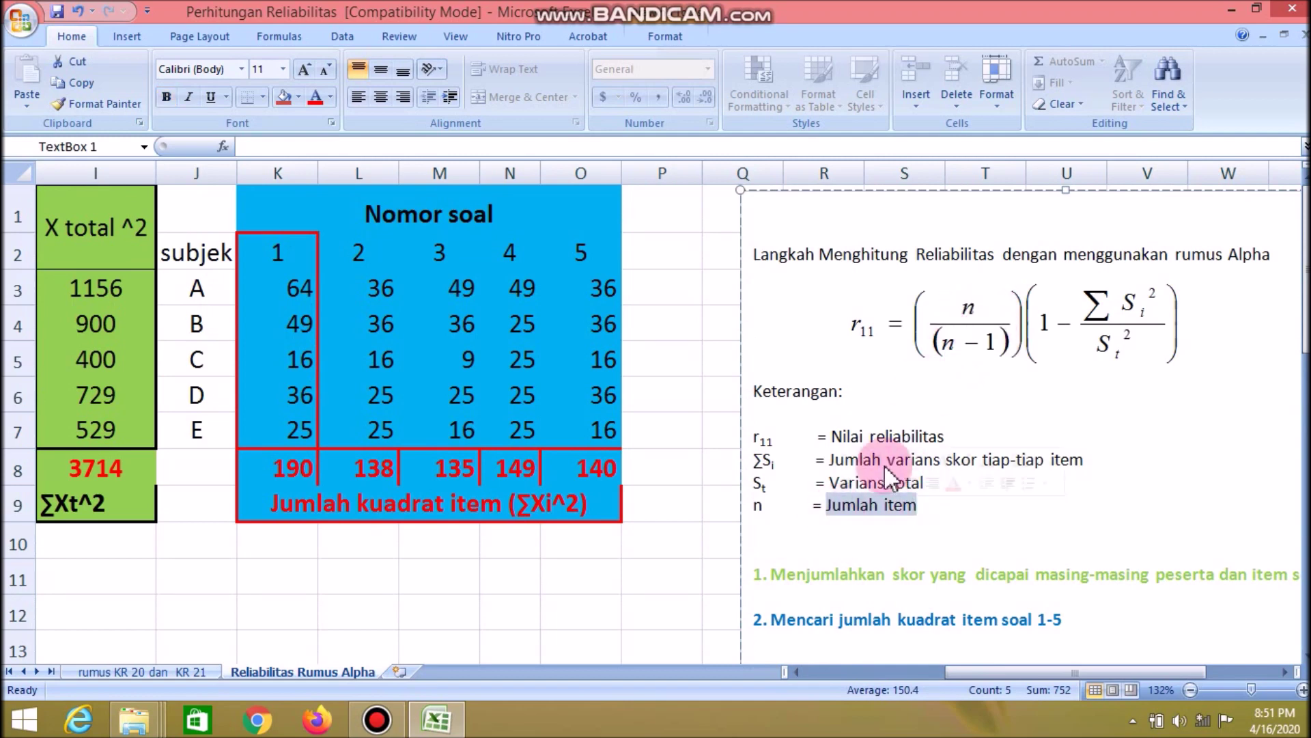
left_click_drag(1306, 260, 1306, 279)
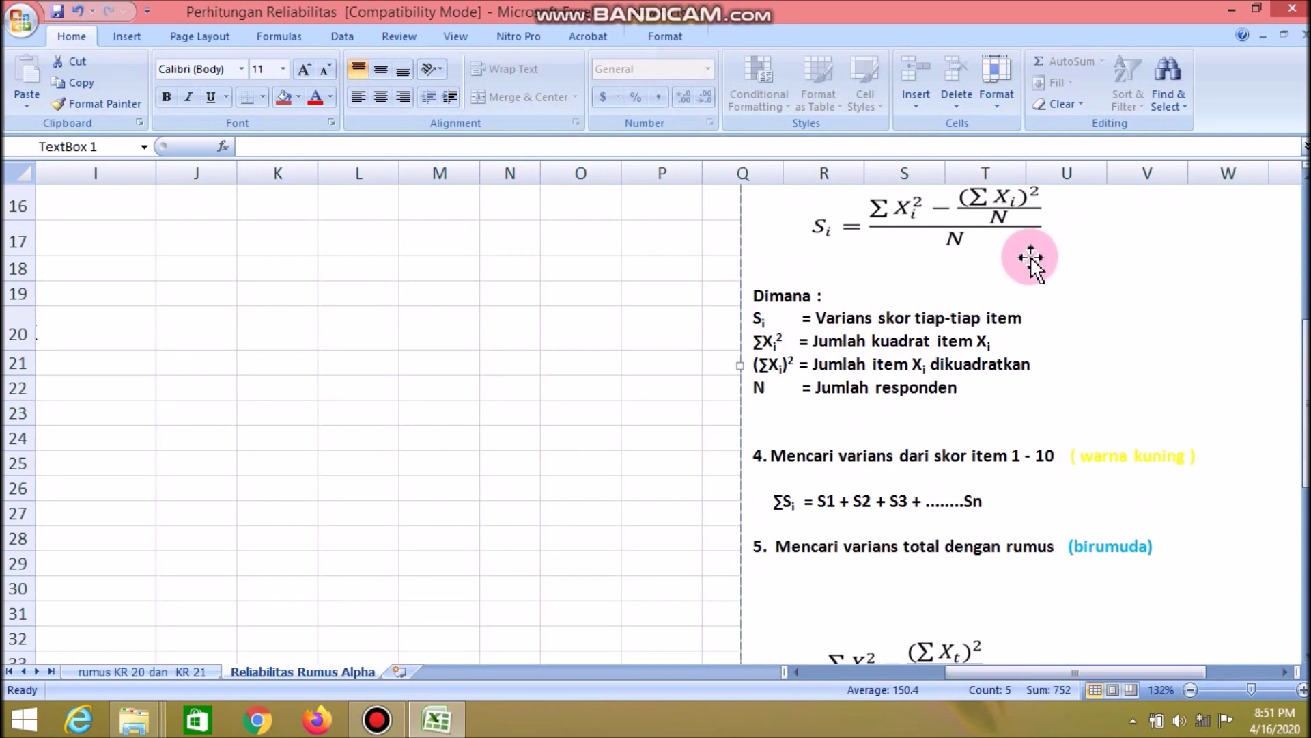
left_click_drag(958, 389, 842, 401)
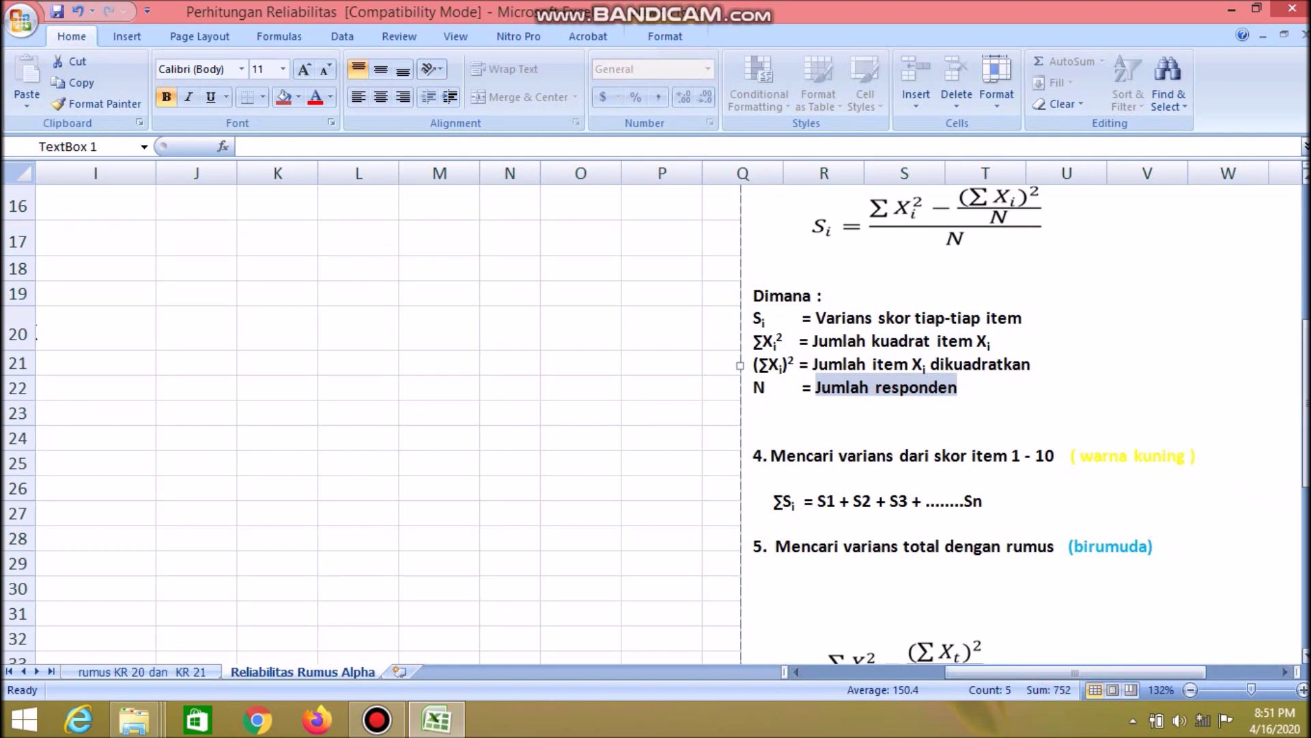
scroll(1257, 478, "up", 1)
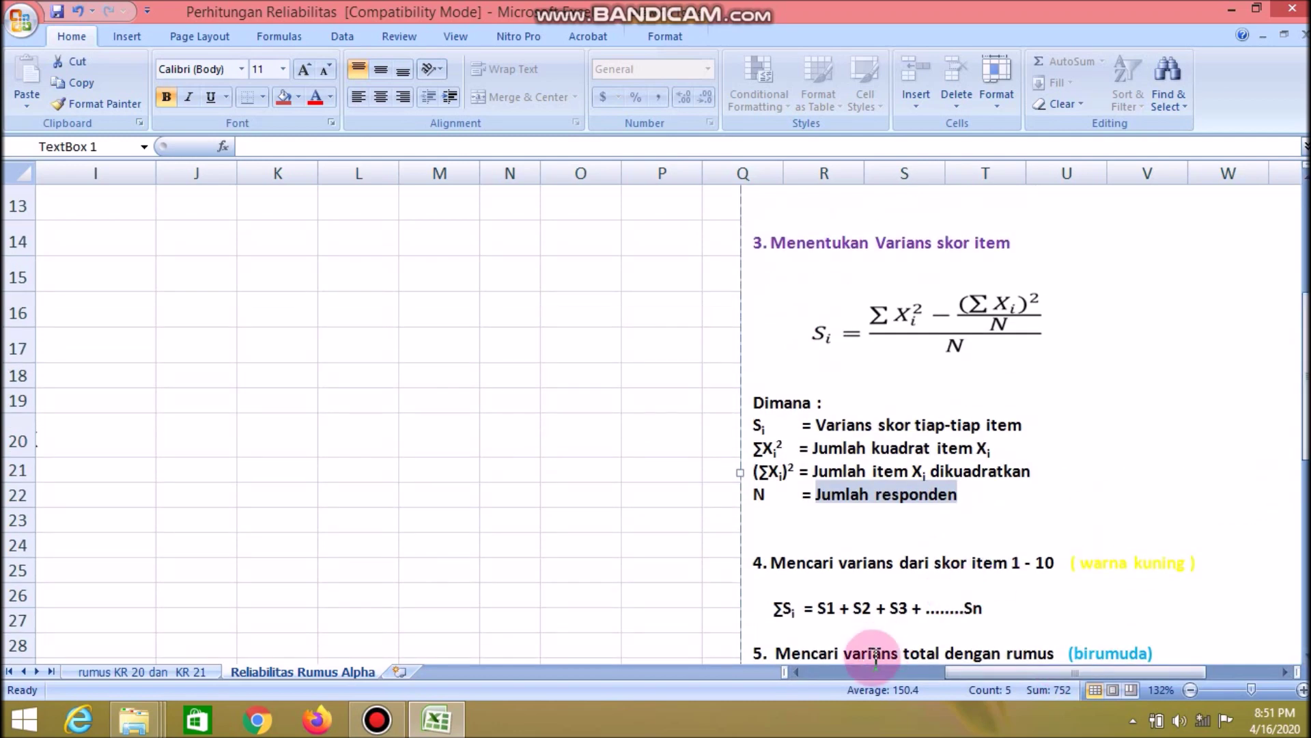
Inspect the item variance formula in C13 of the Variansi item row and the cells it refers to.
left_click_drag(963, 671, 820, 672)
left_click_drag(1303, 383, 1298, 377)
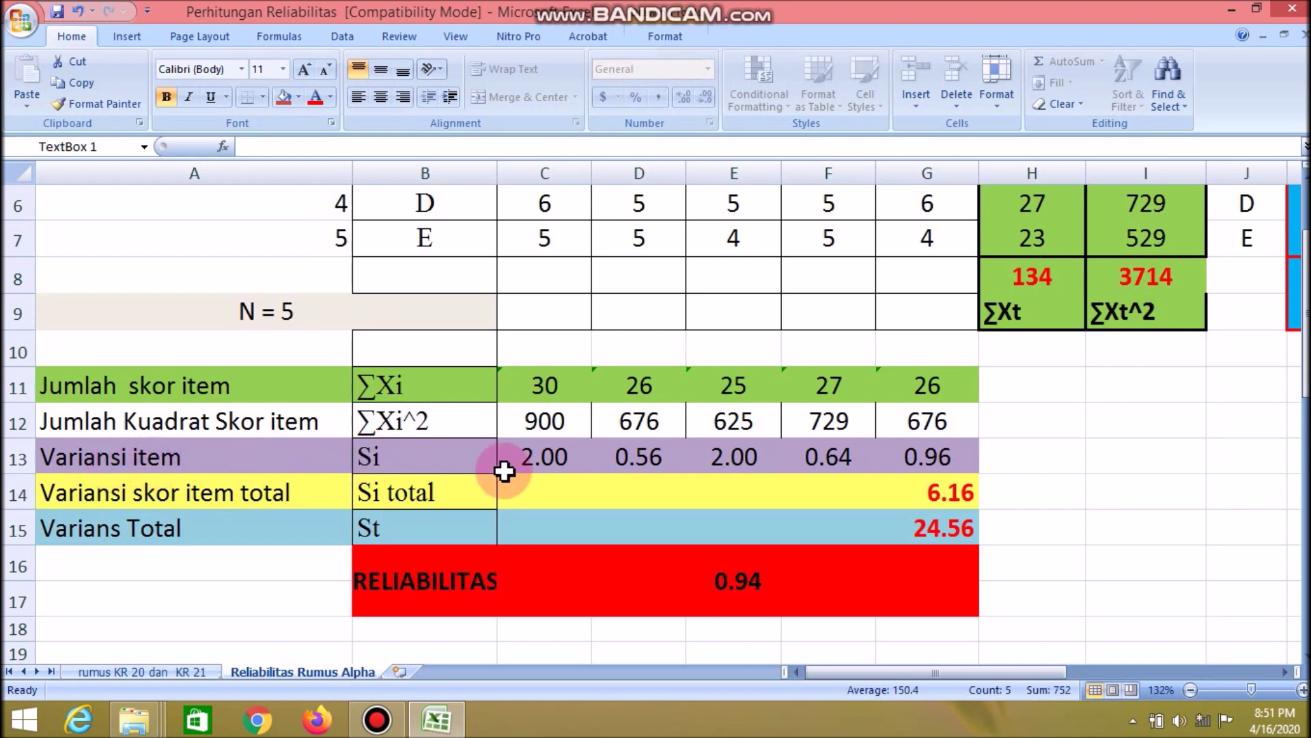
left_click(175, 458)
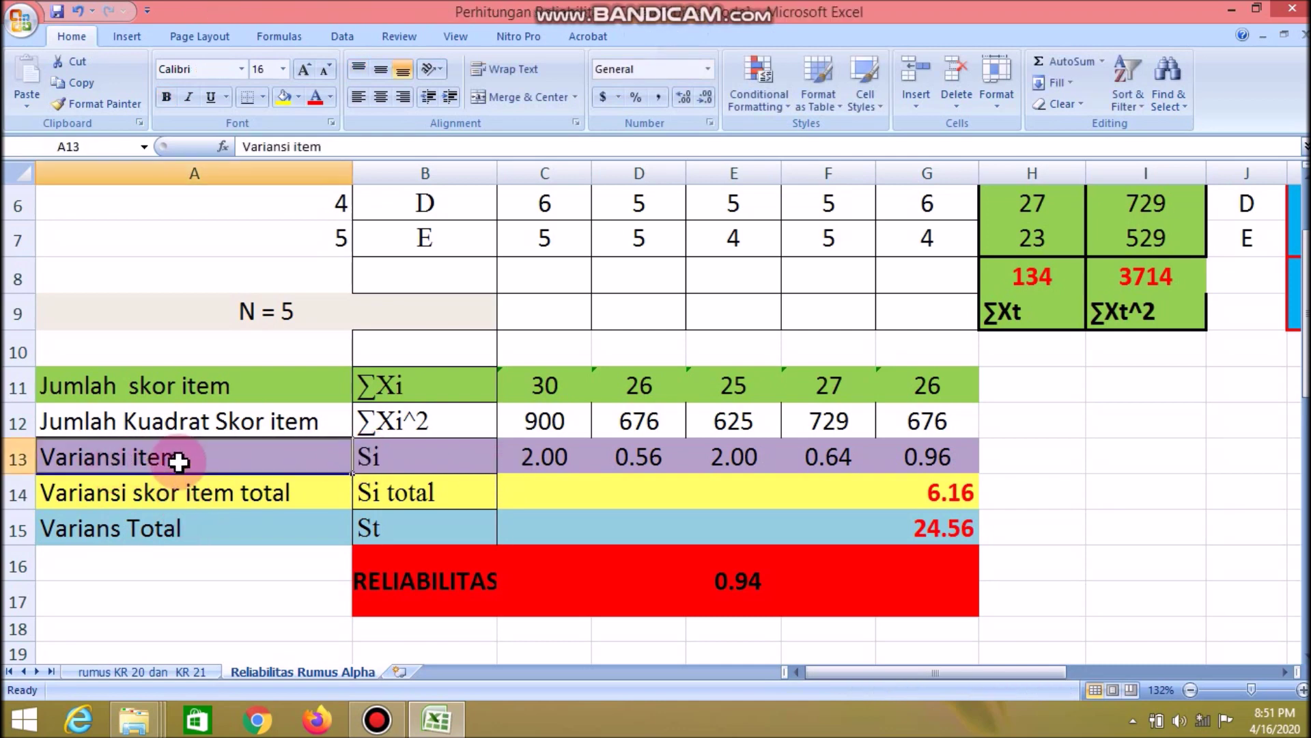
left_click(528, 454)
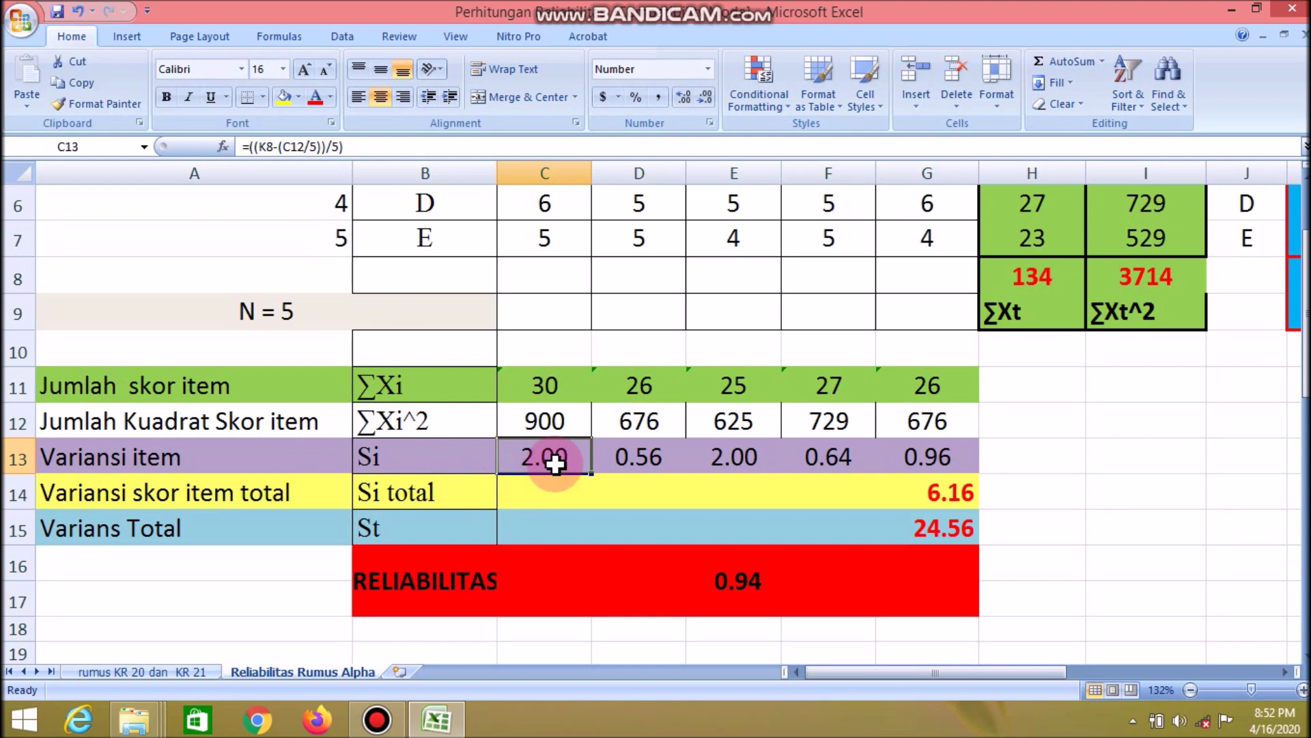
left_click(551, 496)
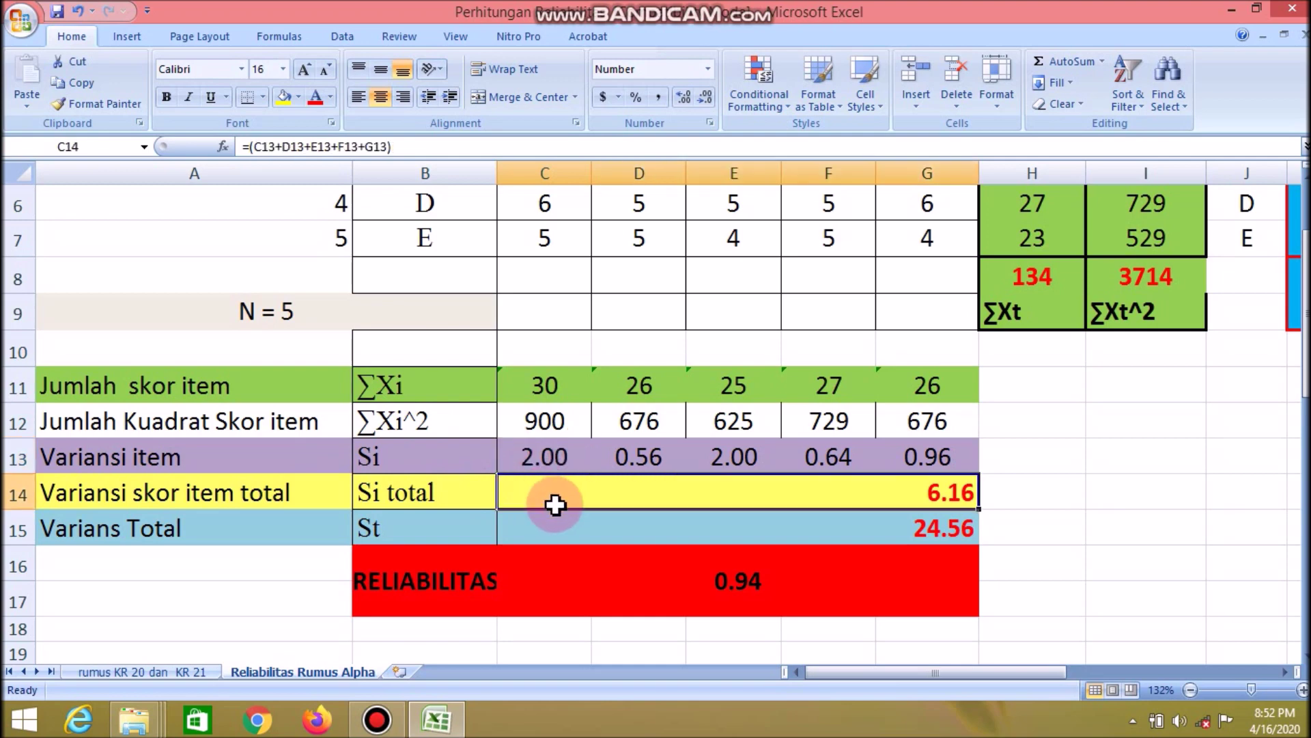
left_click(564, 455)
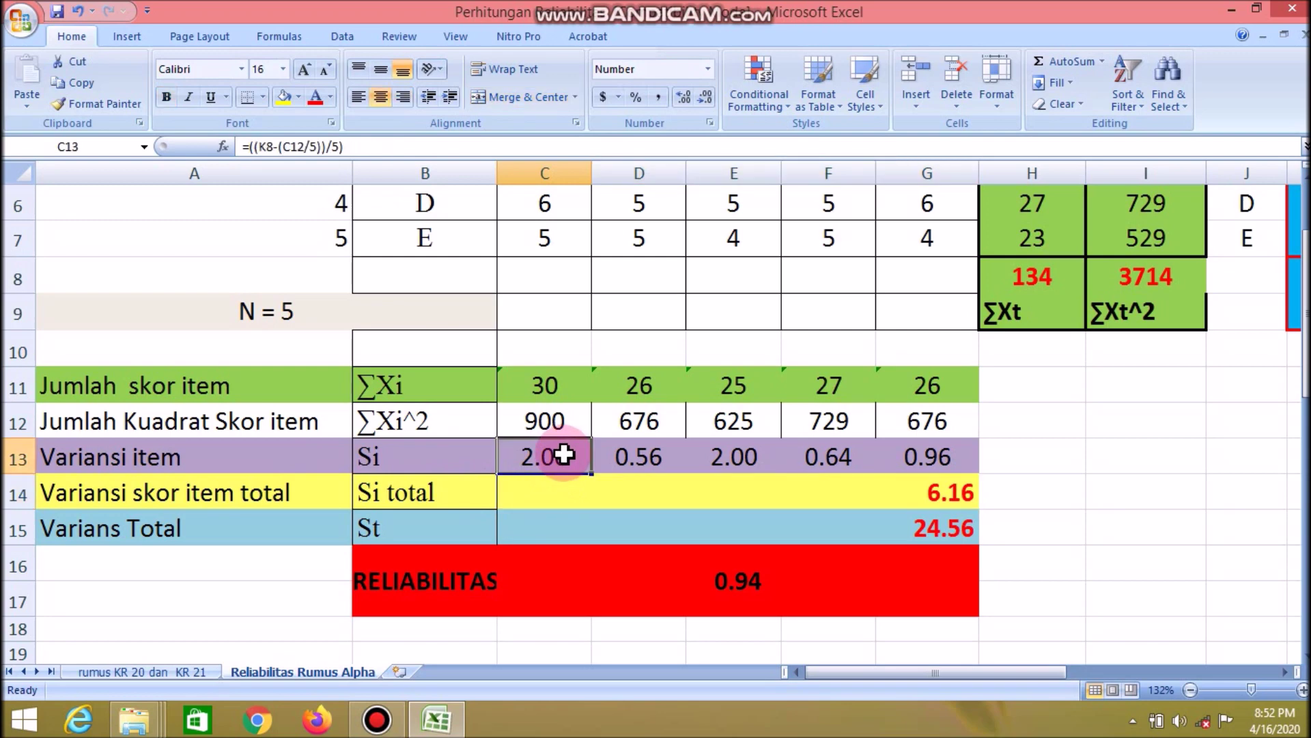
double_click(564, 454)
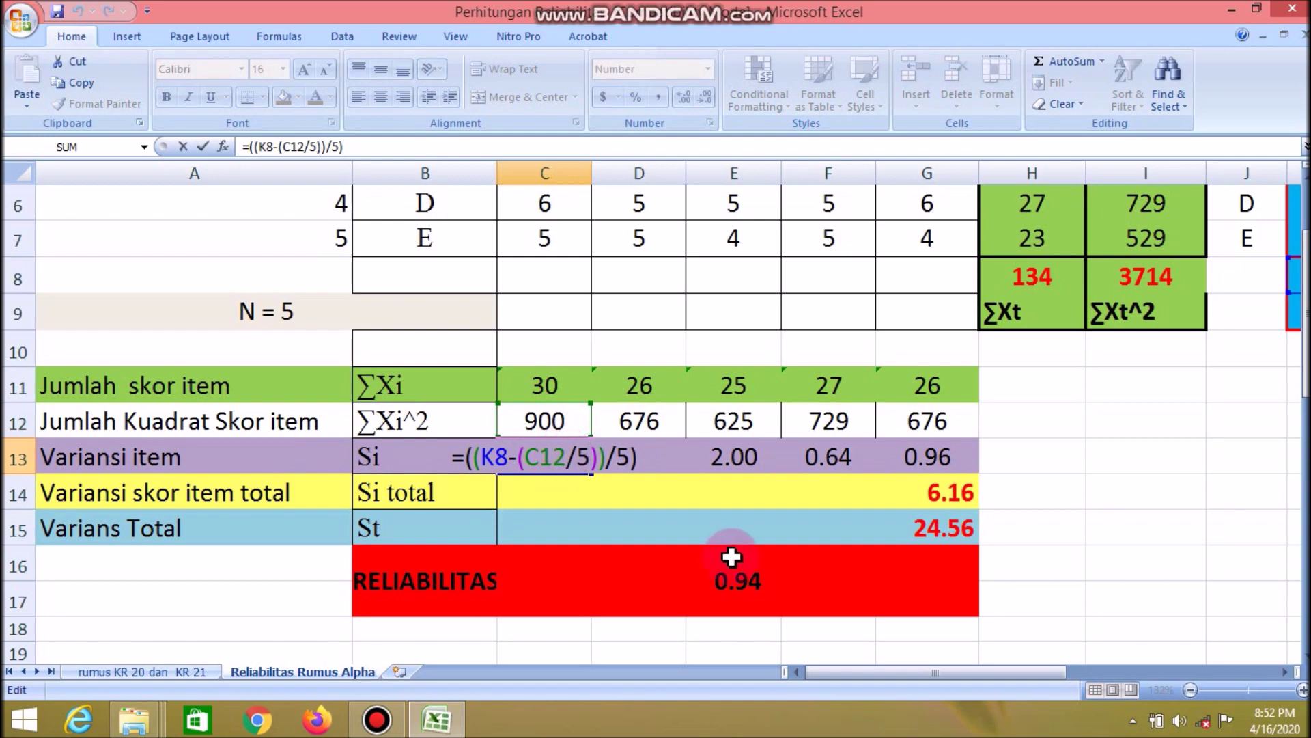
Move the Si formula picture from point 3 of the notes to the empty area beside the results table, around H12:K15.
left_click_drag(919, 672, 1080, 694)
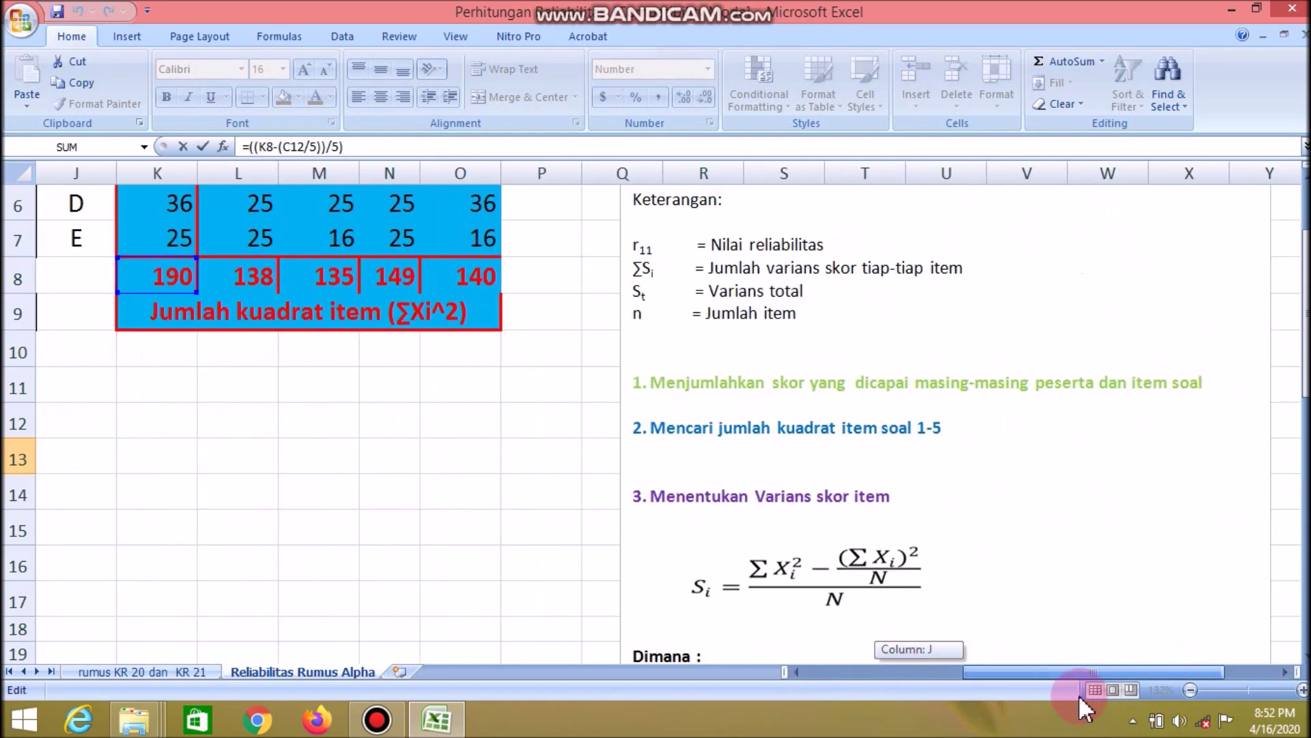
left_click_drag(809, 571, 222, 465)
left_click_drag(980, 673, 840, 673)
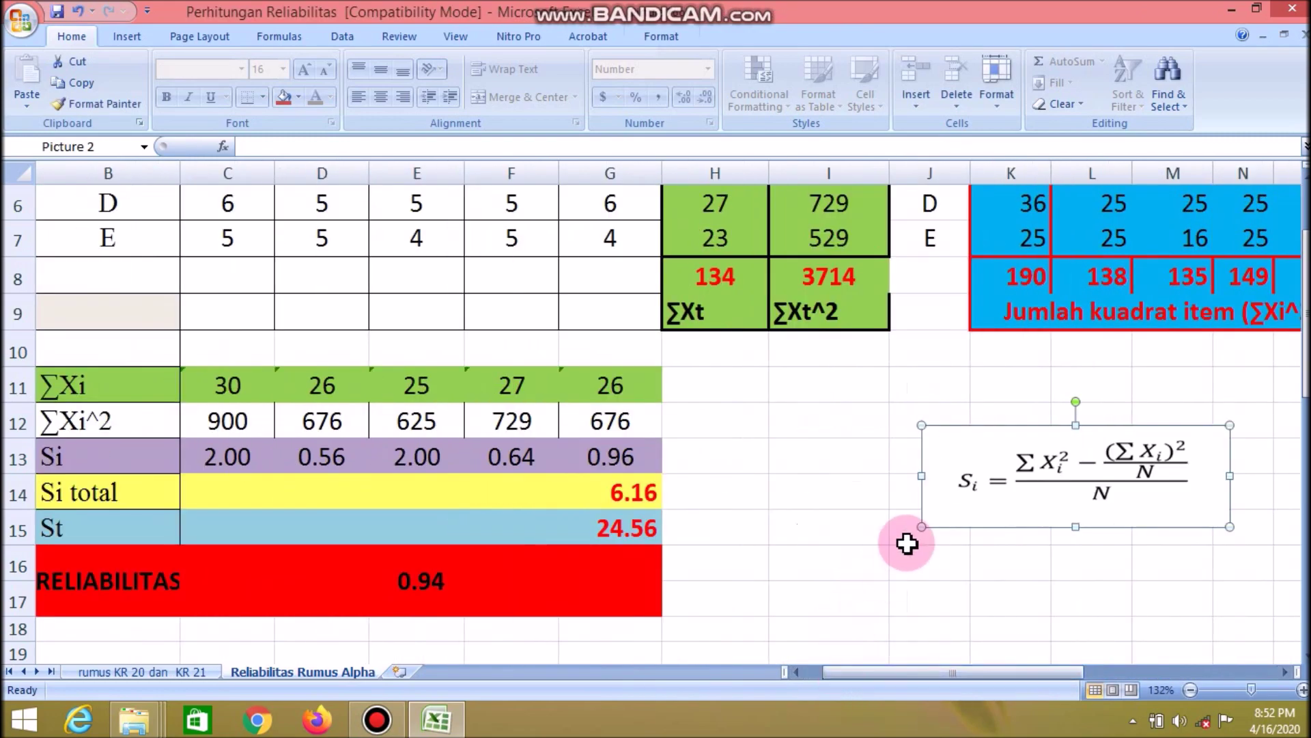
left_click_drag(920, 523, 720, 526)
mouse_move(839, 671)
left_mouse_down()
mouse_move(817, 673)
mouse_move(833, 674)
left_mouse_up()
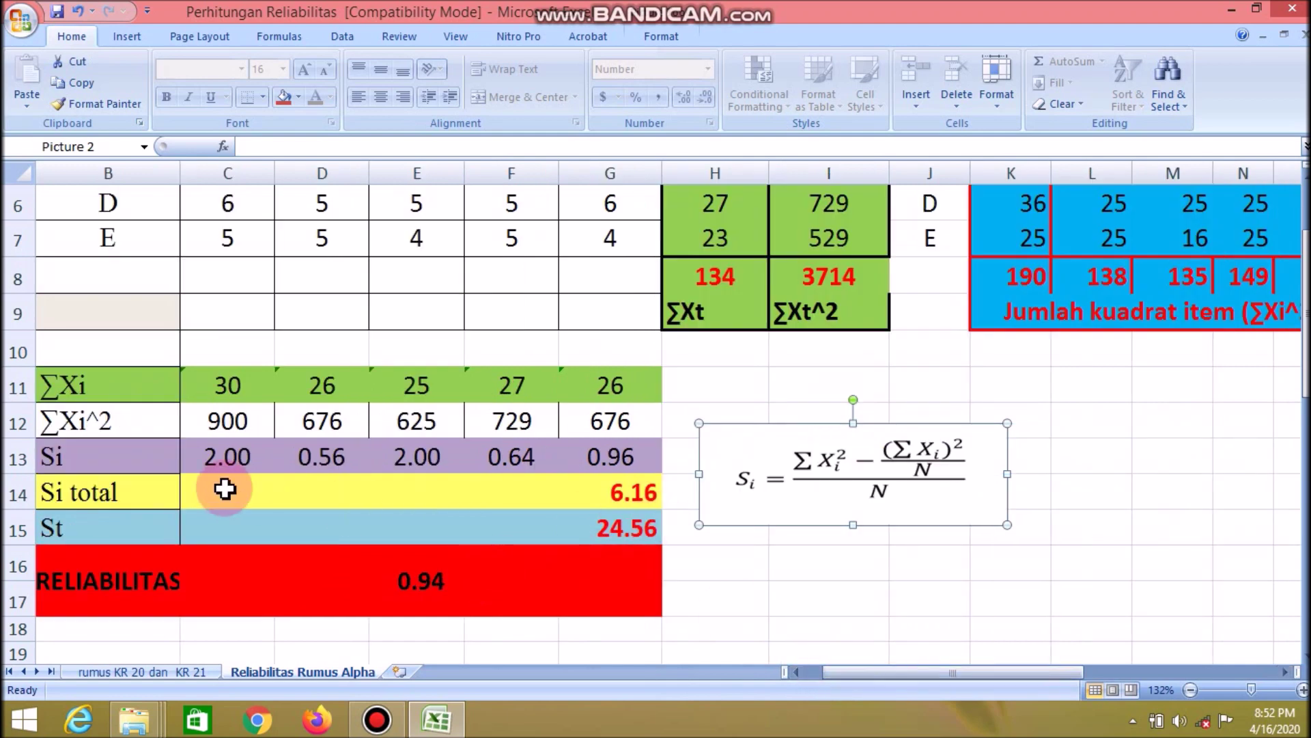
Compare the symbols in the Si formula picture with the ∑Xi row label and the formula in C13.
left_click(233, 468)
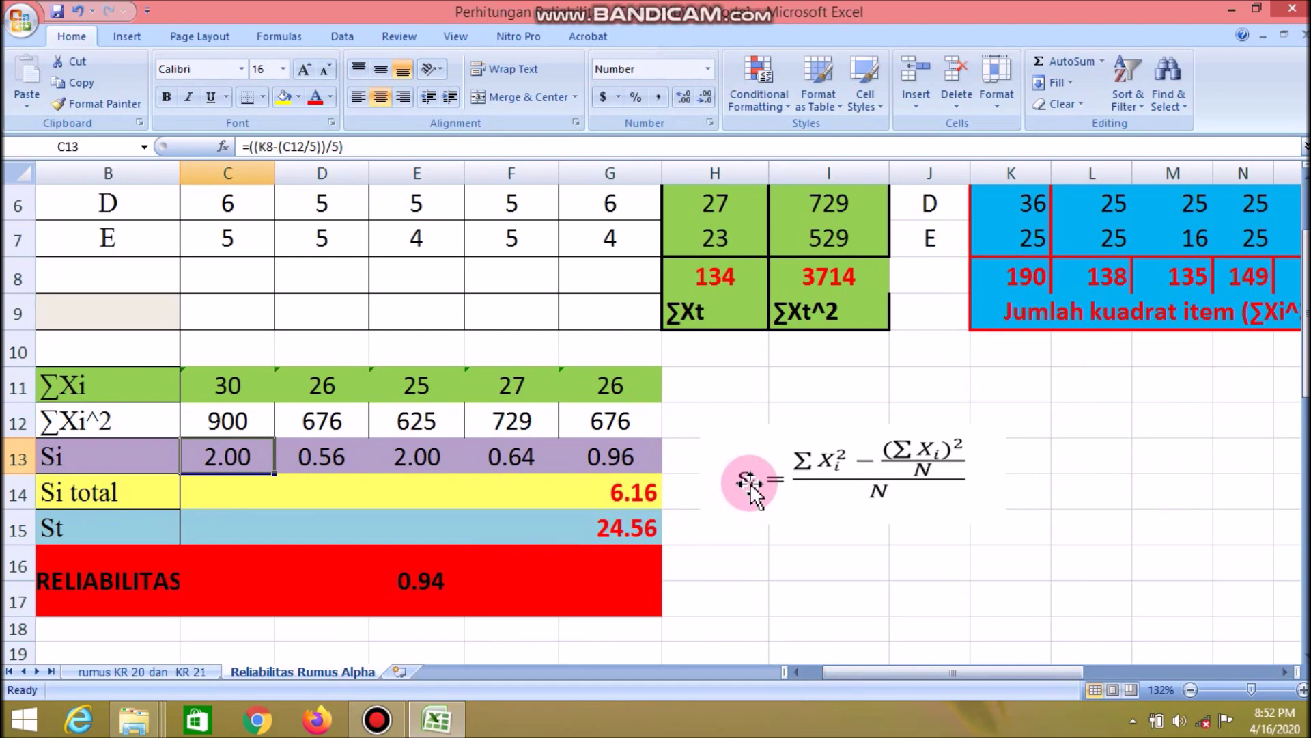
left_click(812, 470)
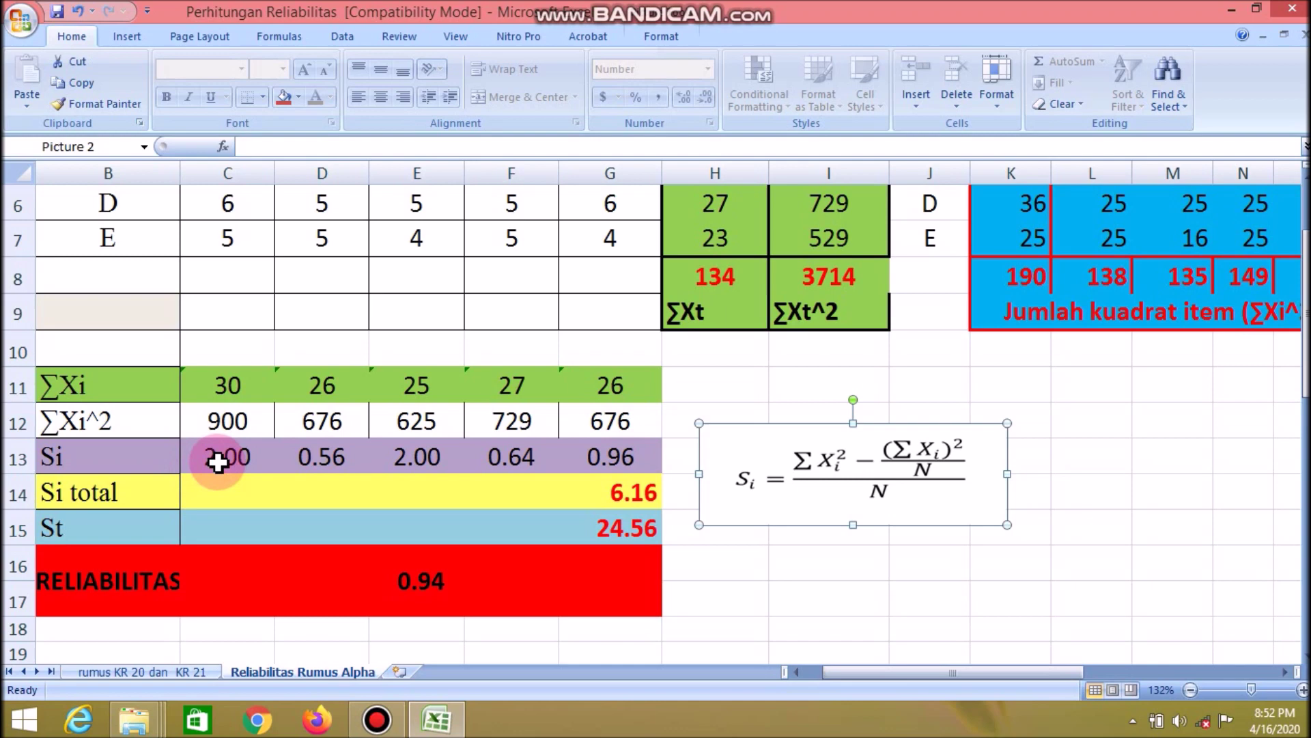
left_click(87, 383)
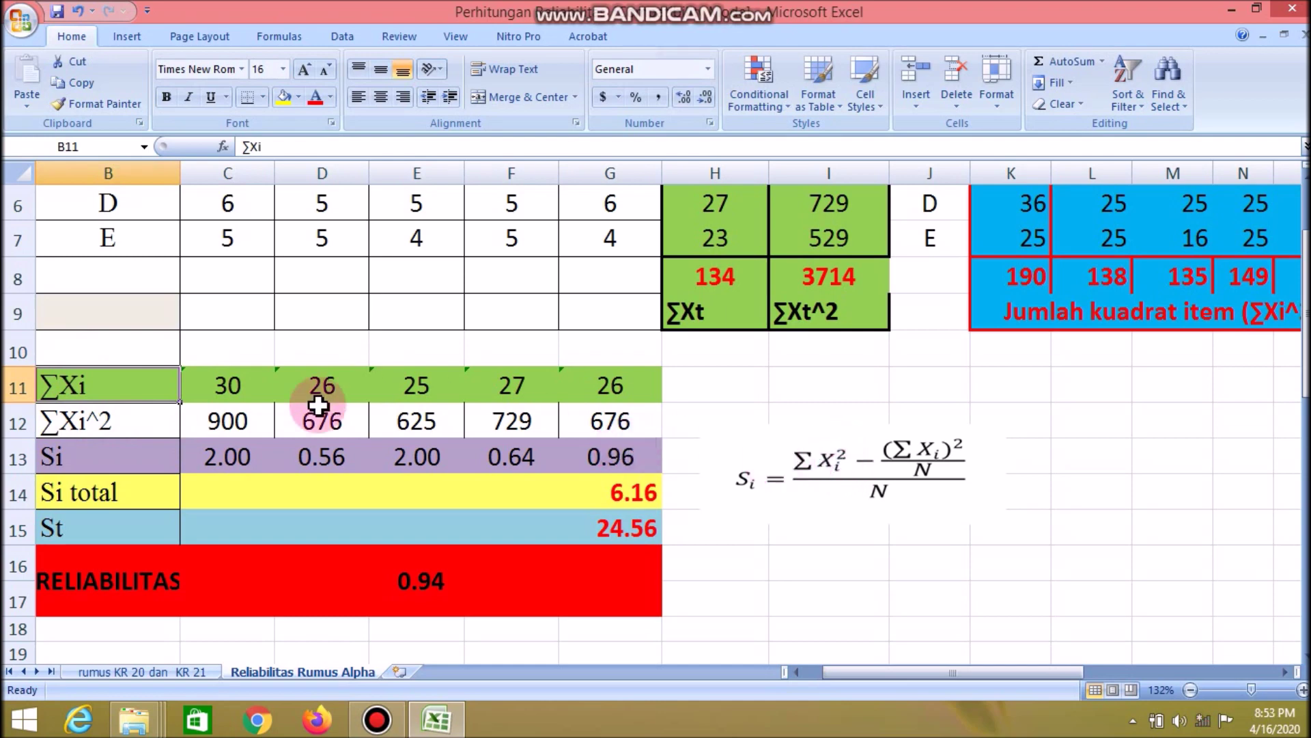
left_click(246, 457)
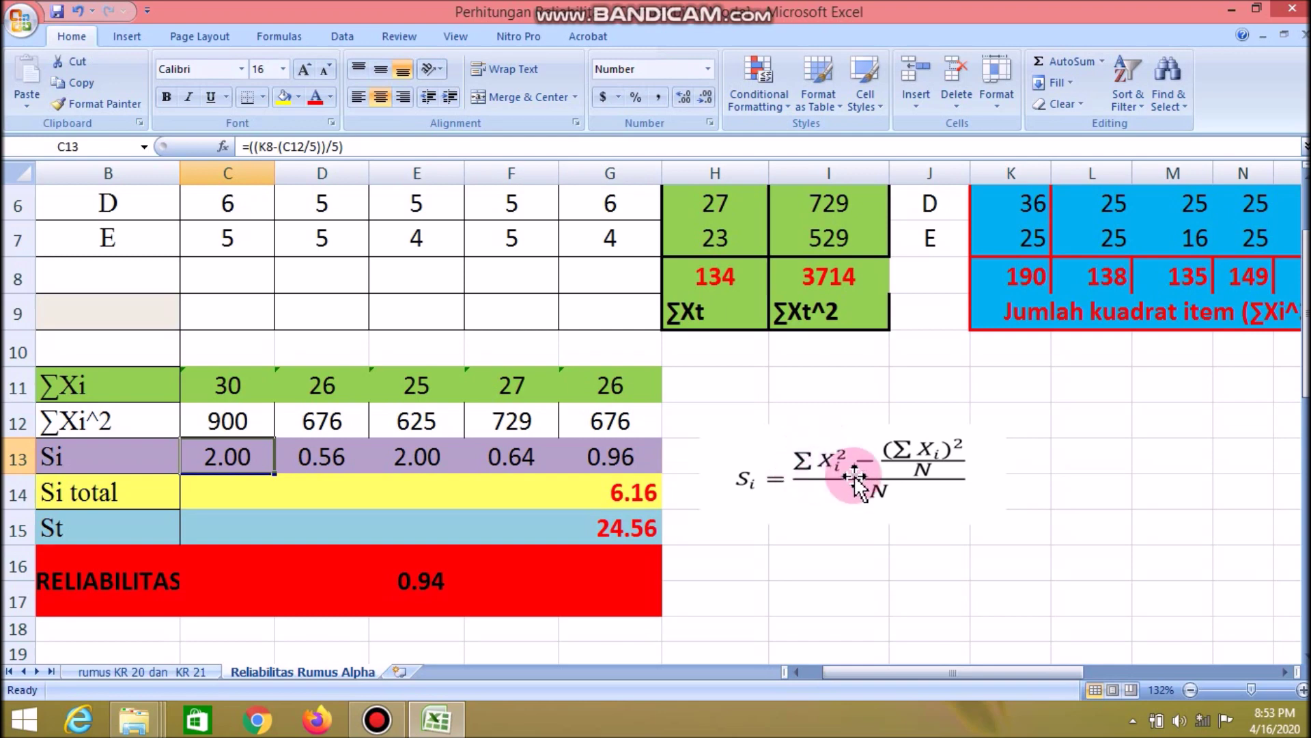
left_click(91, 384)
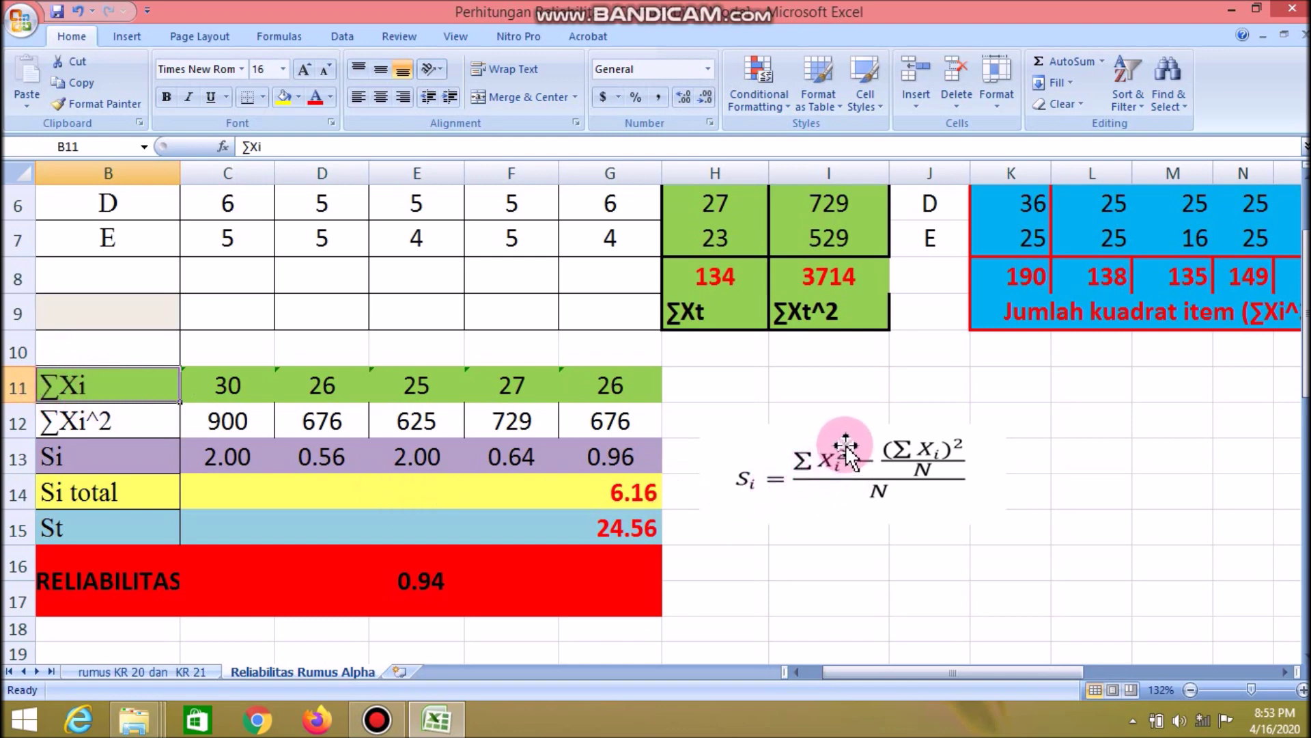
left_click(806, 457)
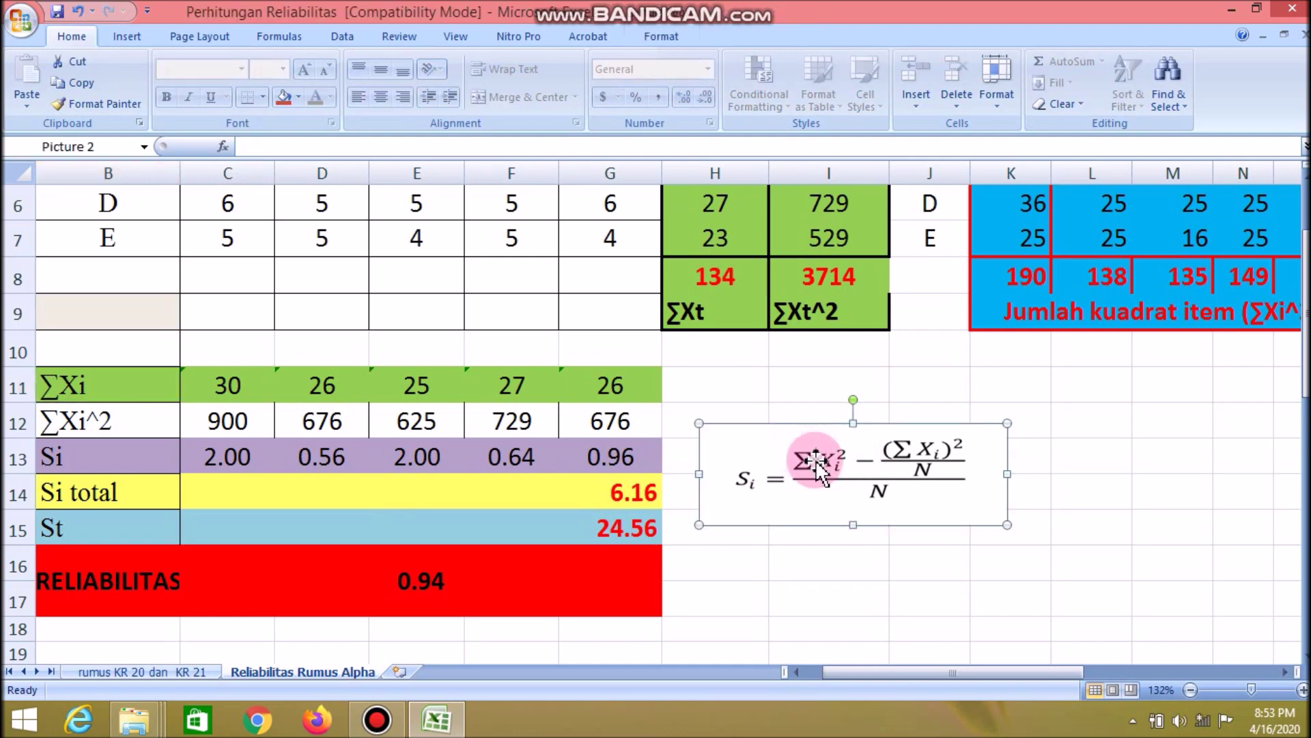
left_click(223, 461)
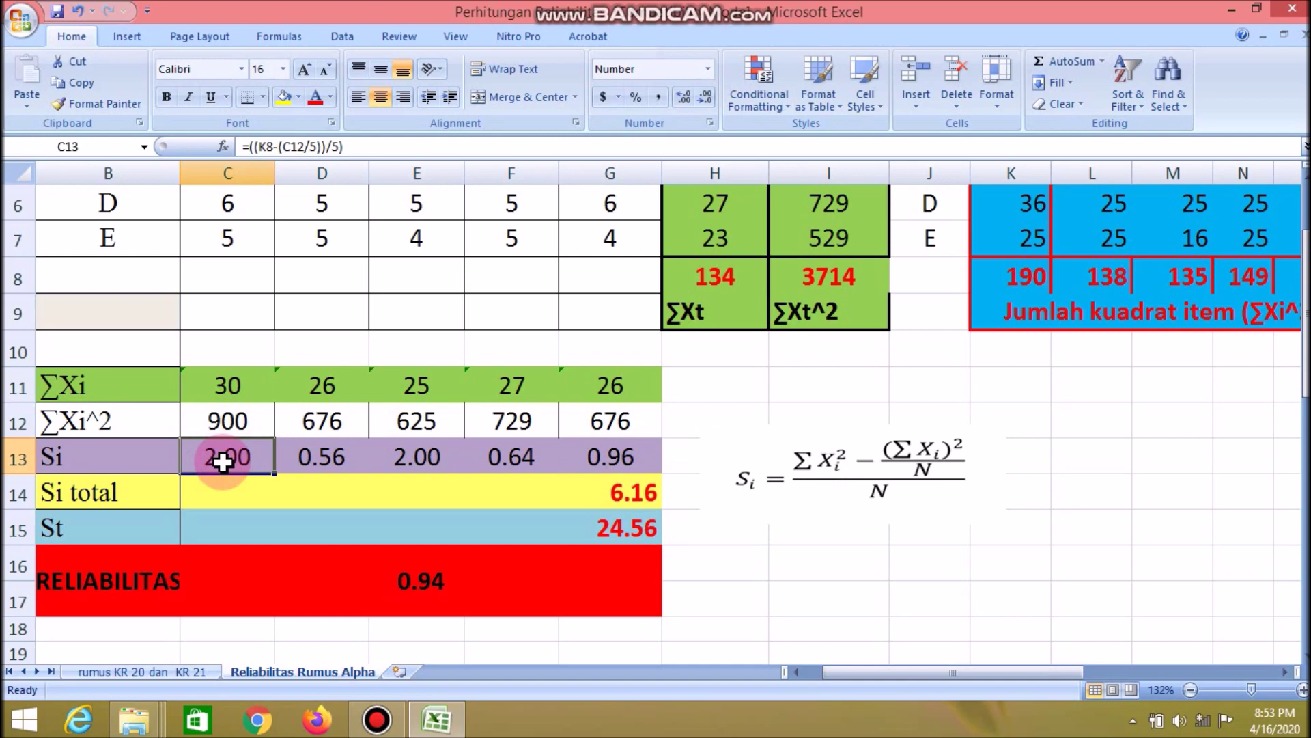
Re-enter the reference to K8, question 1's sum of squared scores, as the first term of the item variance formula in C13.
double_click(223, 461)
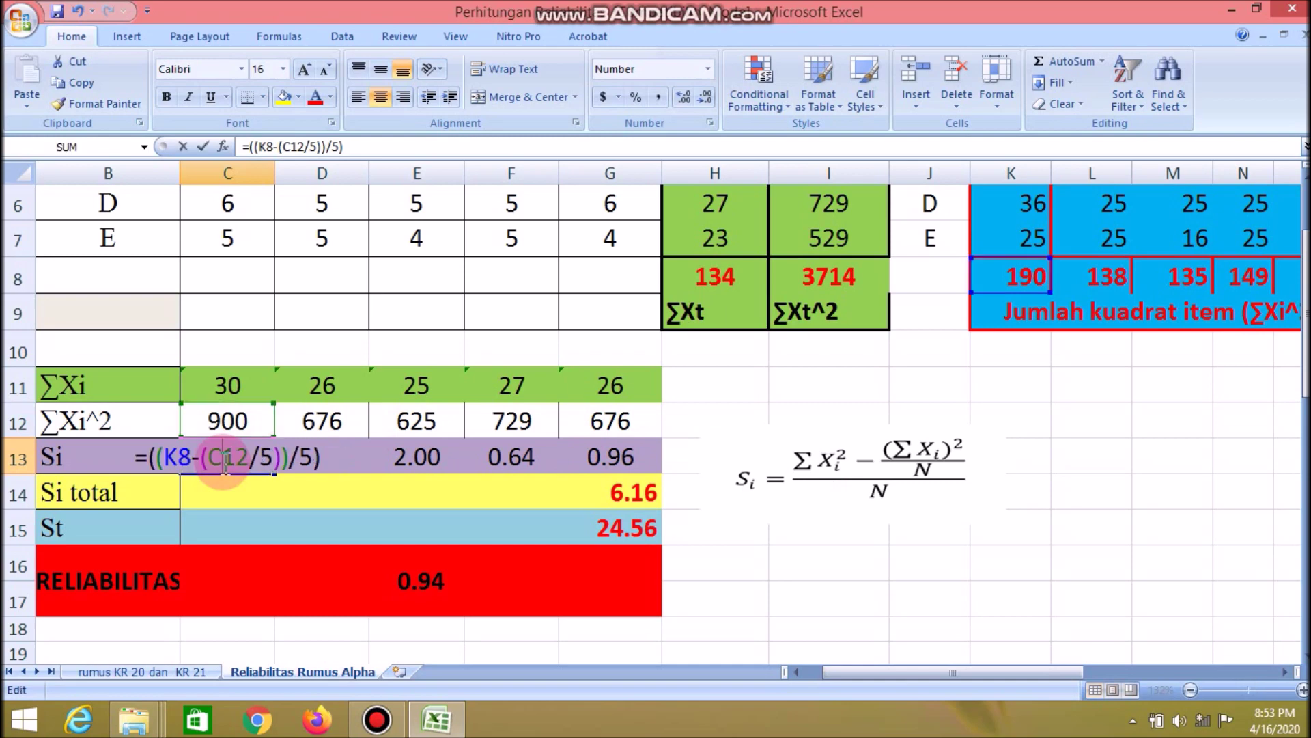
left_click(157, 470)
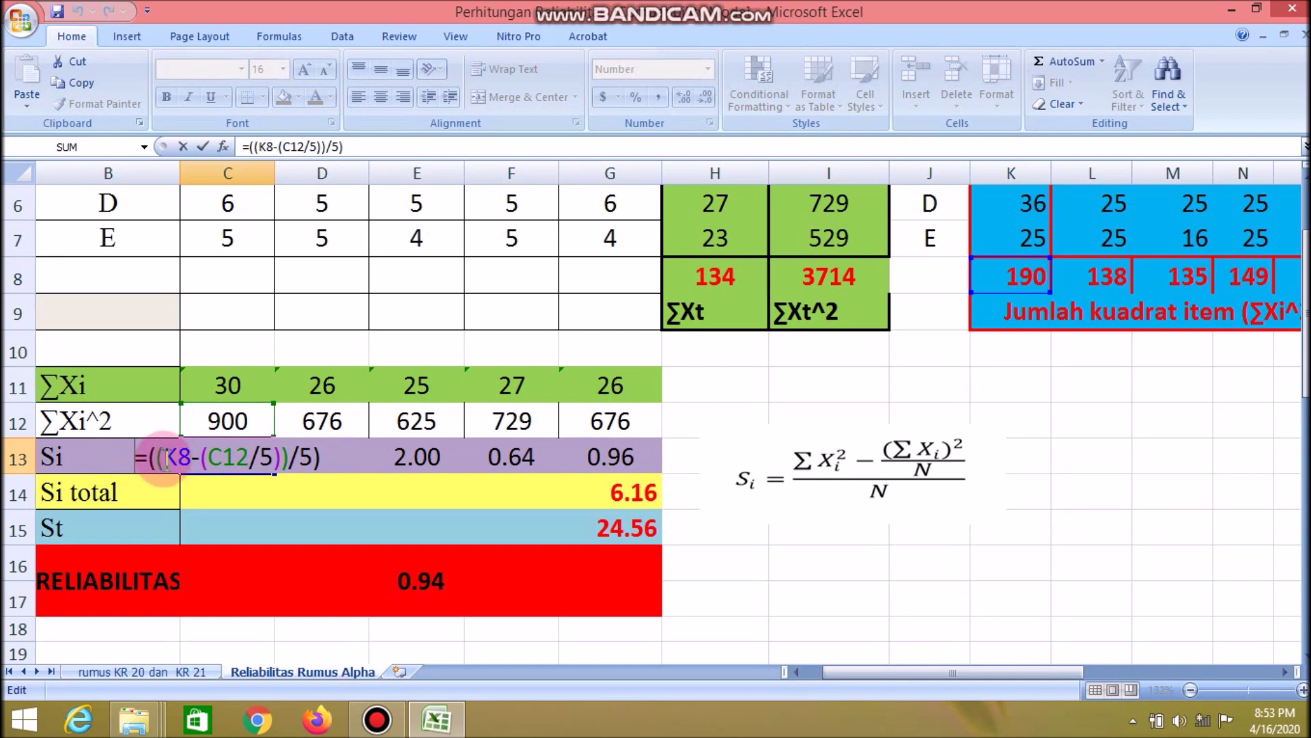
left_click(166, 471)
left_click(189, 470)
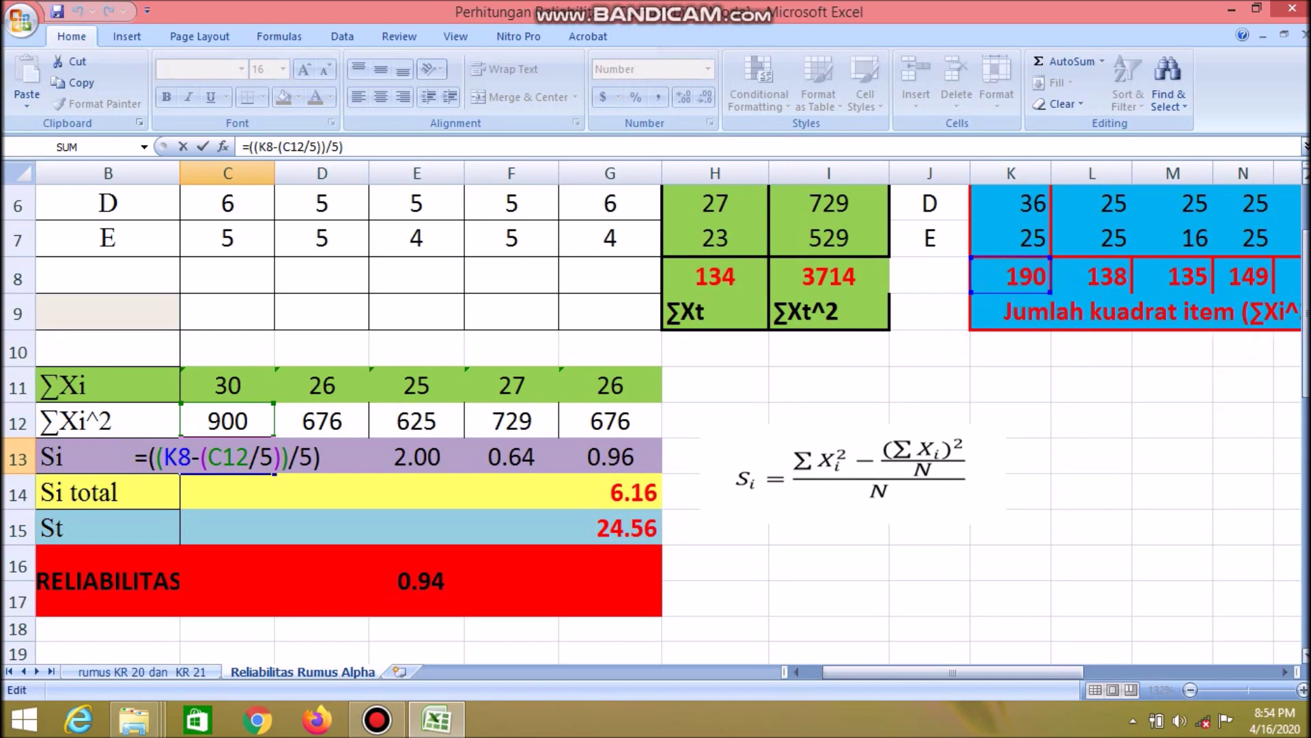
left_click_drag(1306, 368, 1306, 331)
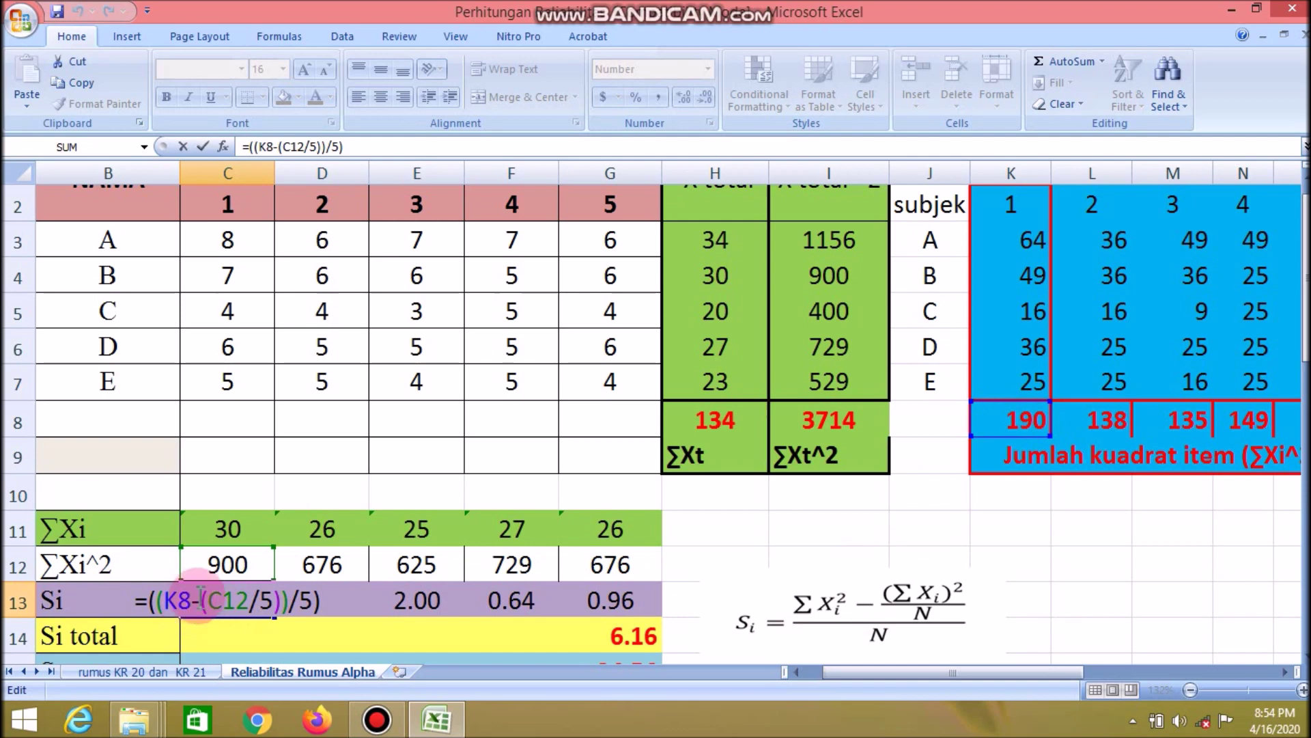
key("BackSpace")
key("BackSpace")
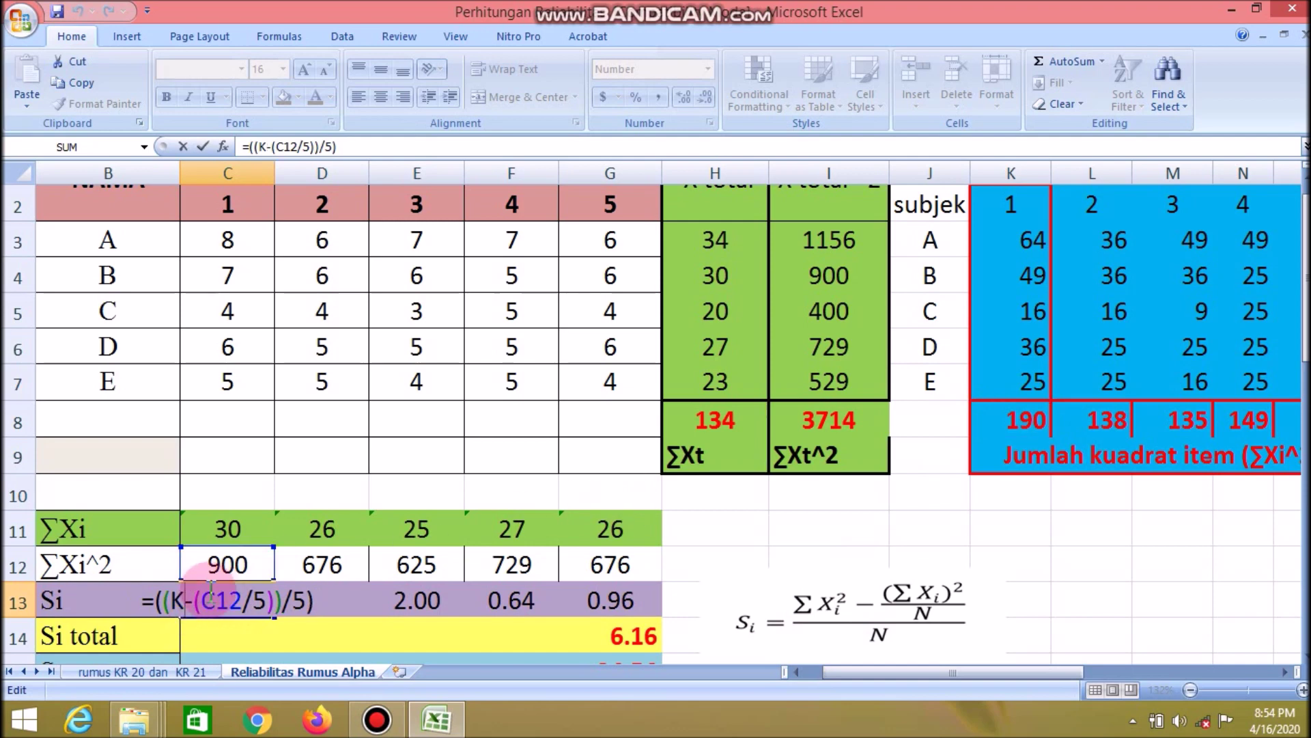
left_click(1013, 424)
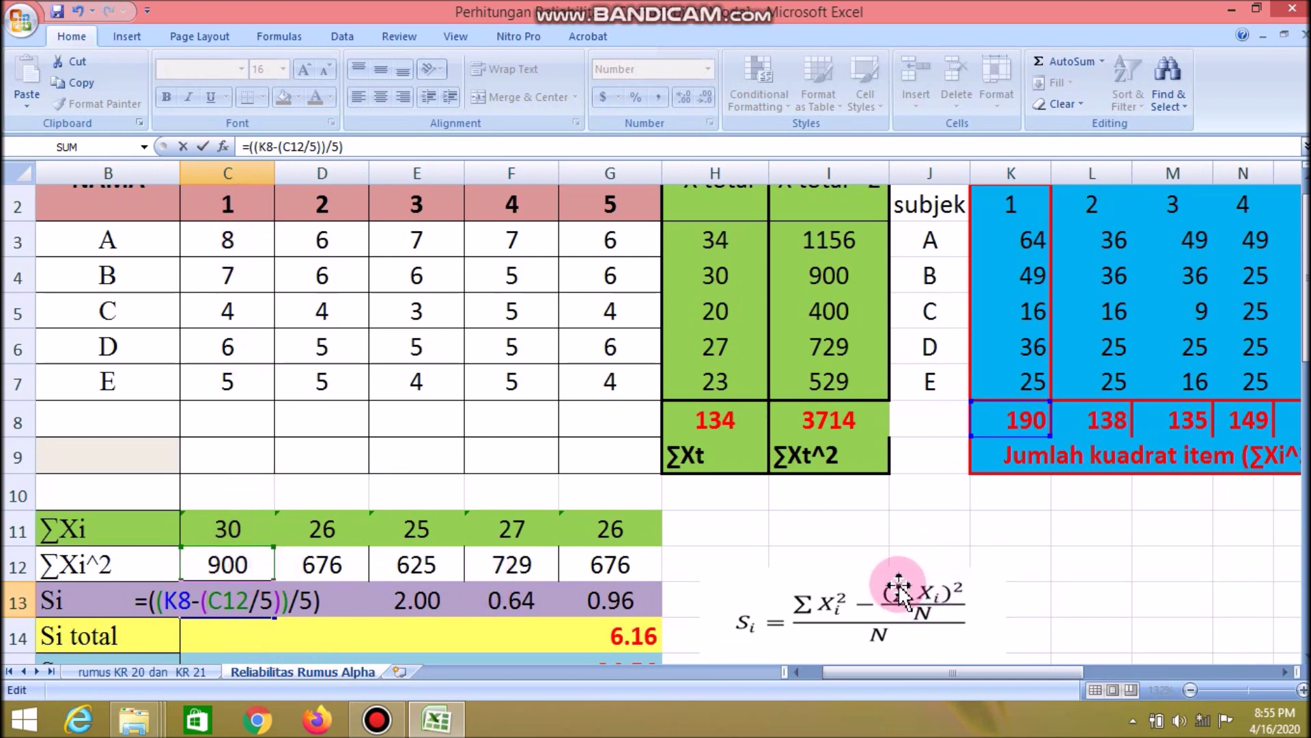
Re-enter C12 as the squared item sum in C13's formula and complete it as =((K8-(C12/5))/5).
left_click(79, 533)
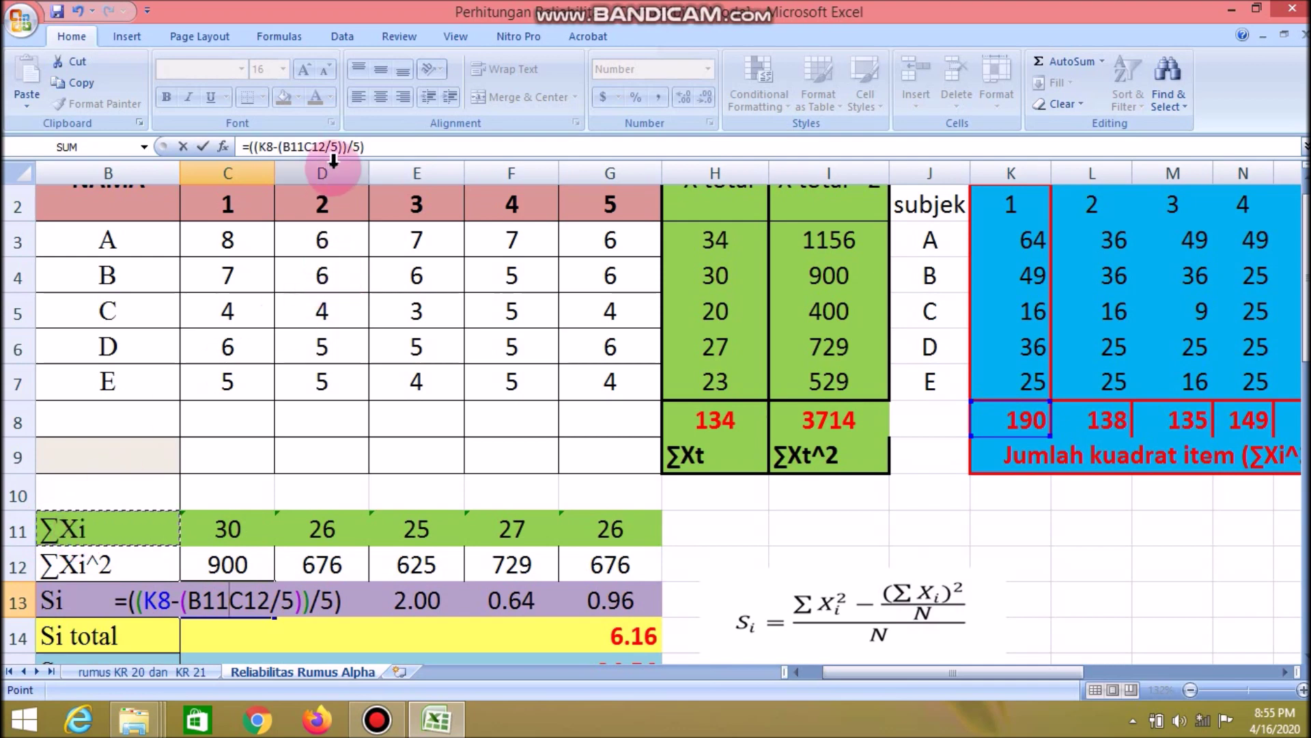
left_click_drag(326, 152, 288, 154)
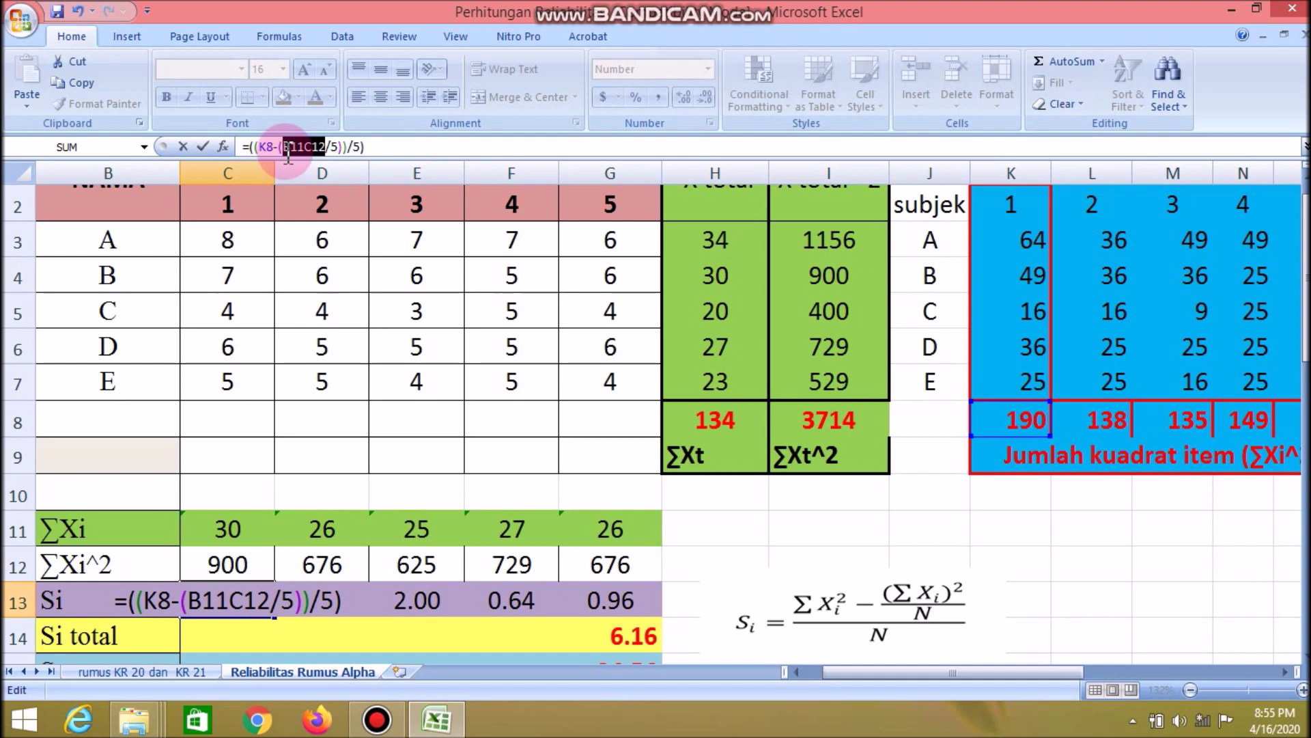
key("BackSpace")
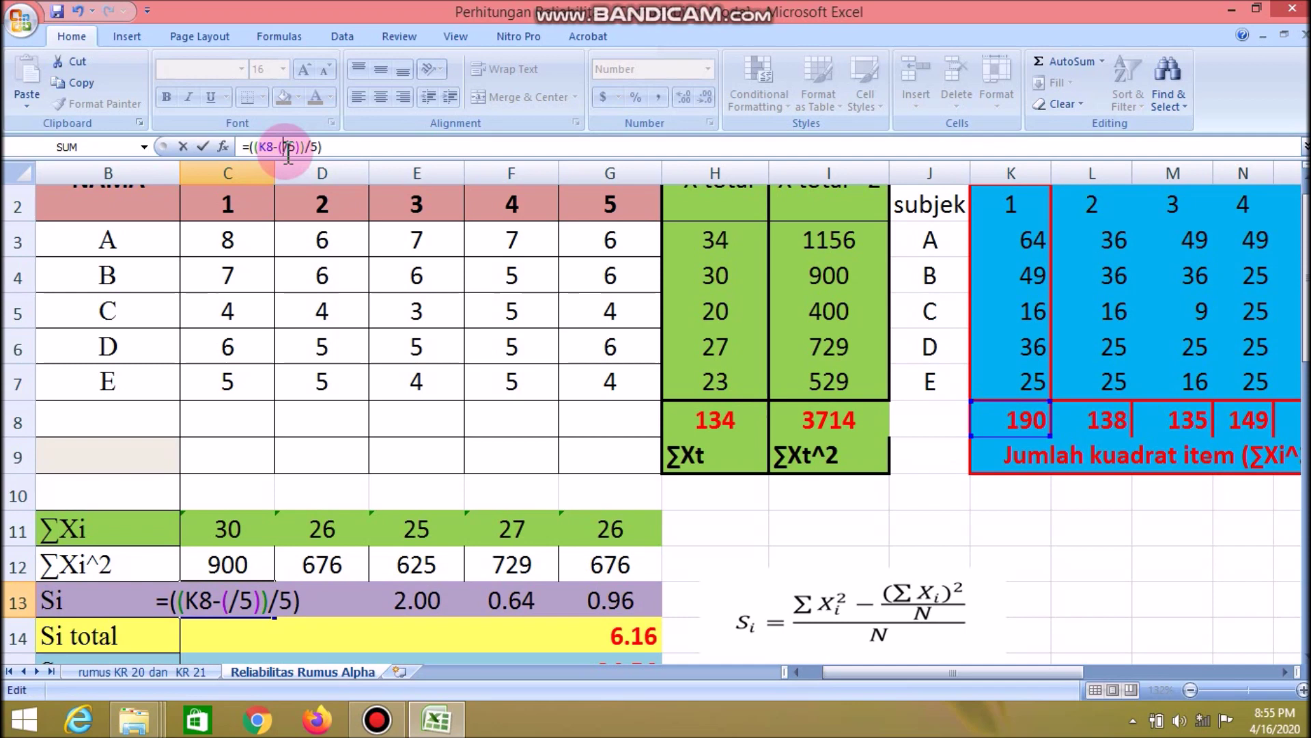
left_click(221, 564)
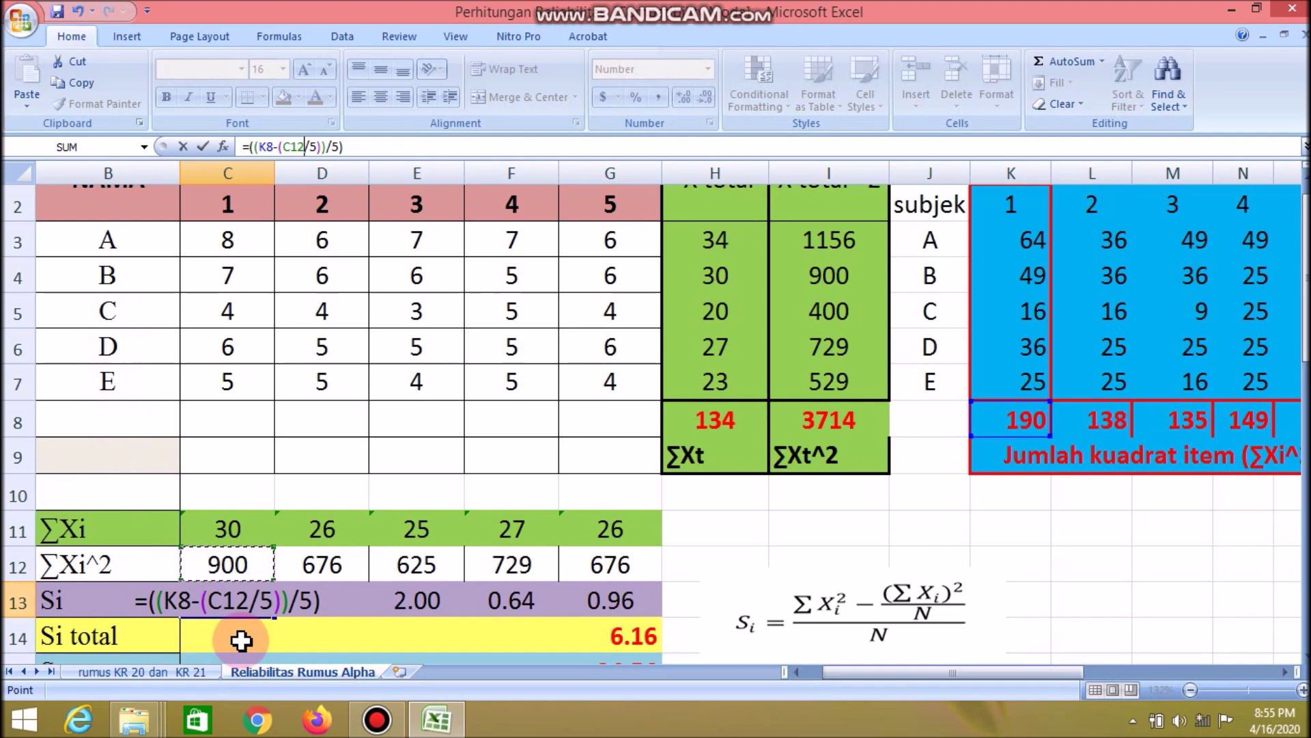
left_click(273, 601)
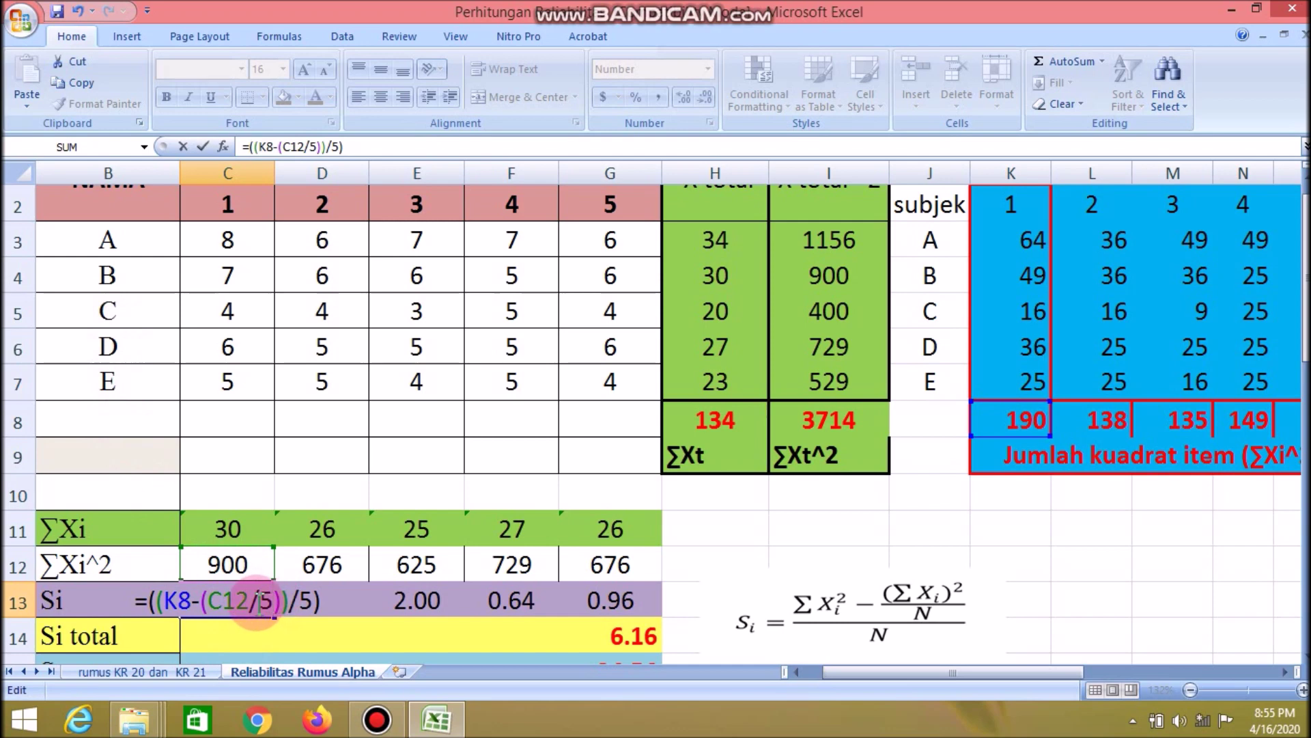
left_click(277, 609)
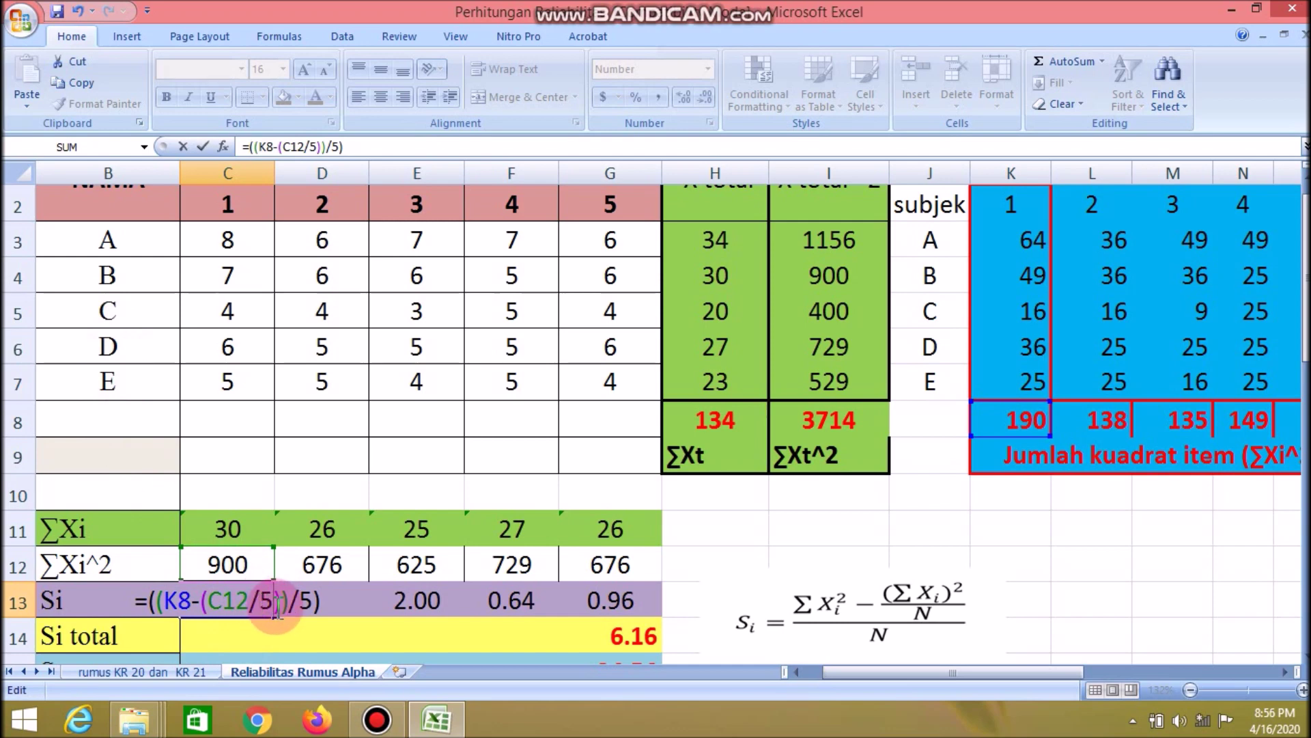
left_click(286, 605)
left_click(298, 605)
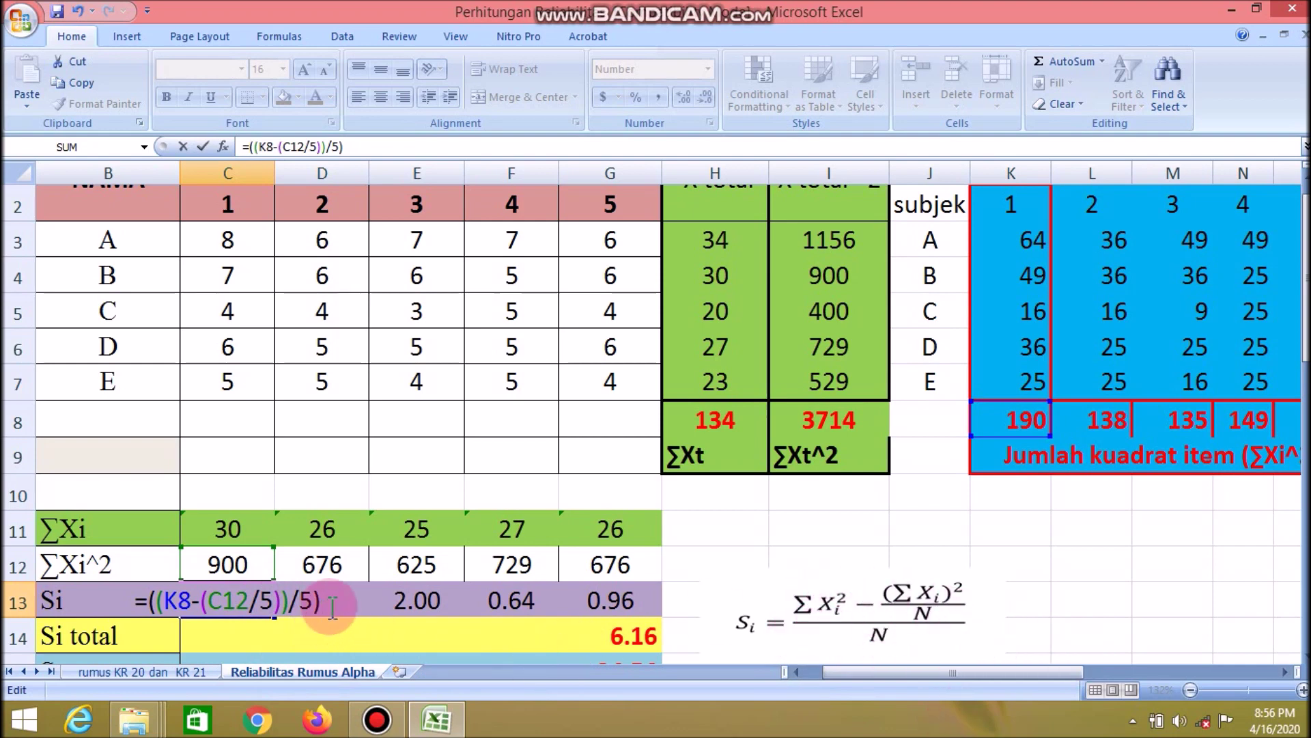
key("Return")
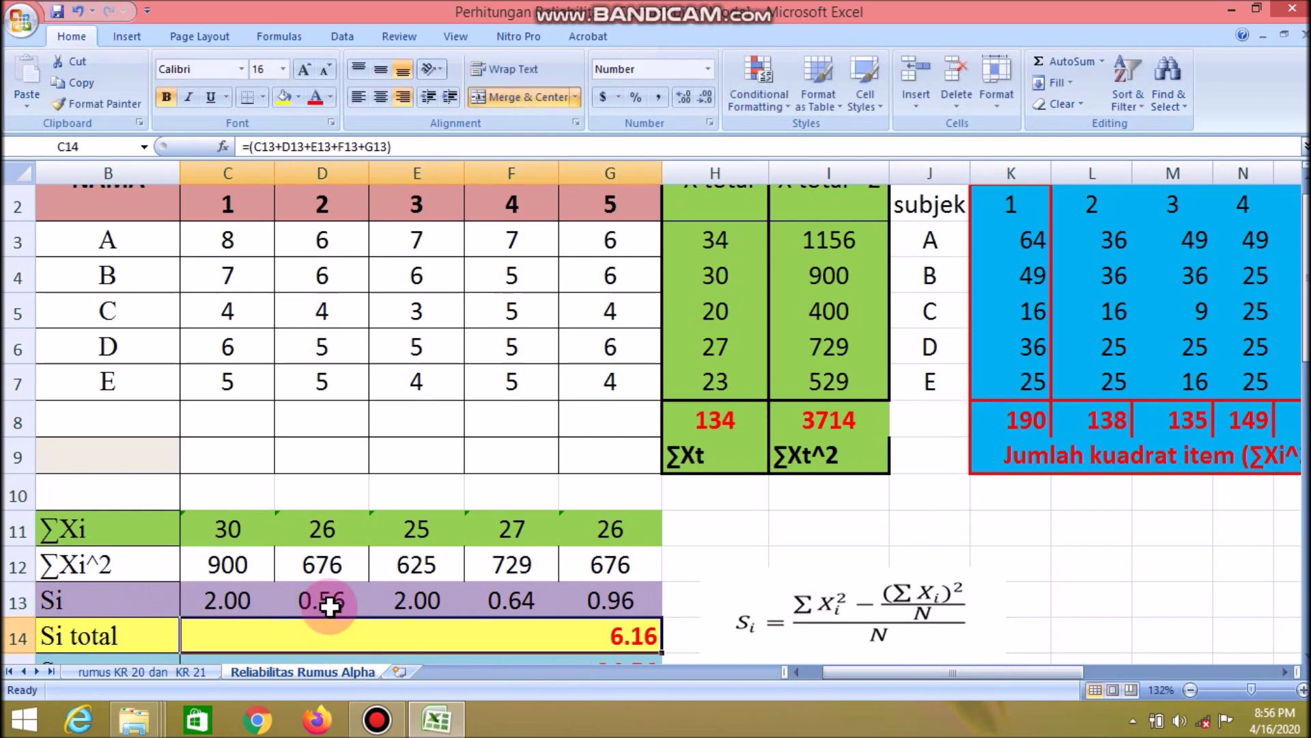
Fill the item variance formula from C13 across to G13 for questions 2 to 5.
left_click(244, 601)
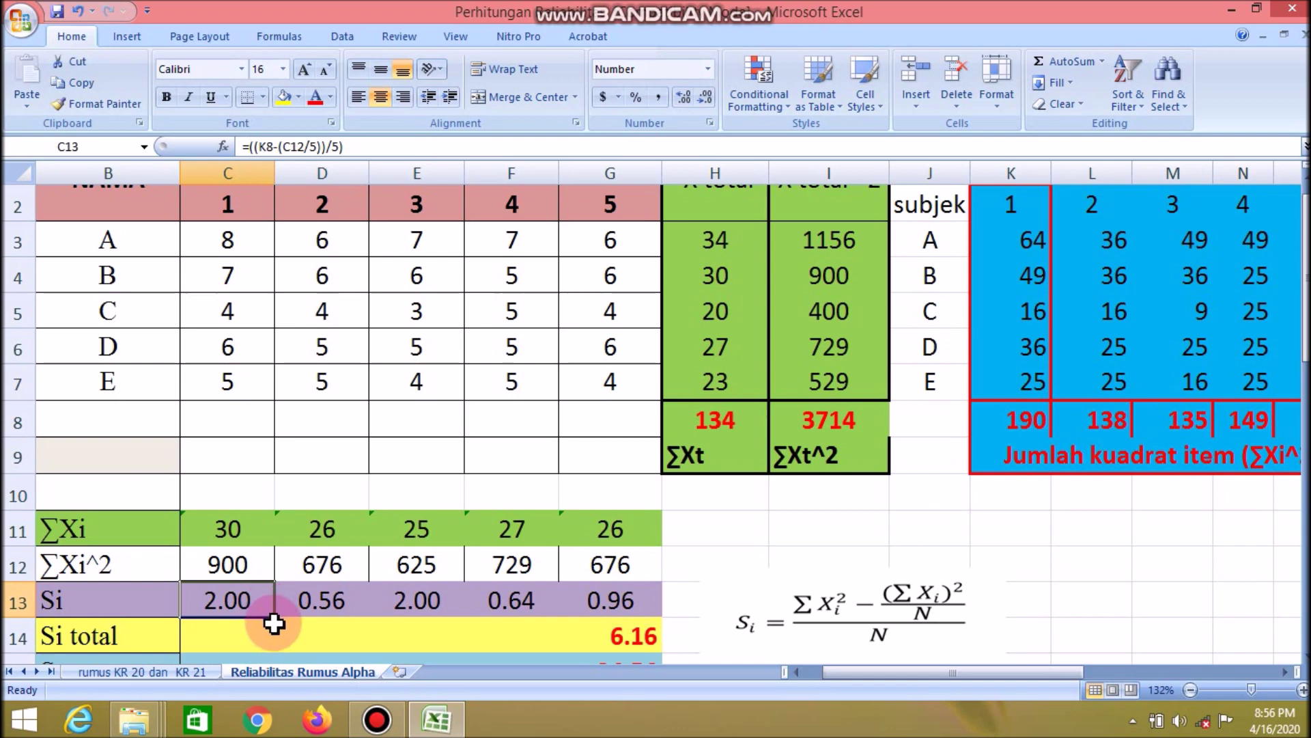
left_click(296, 602)
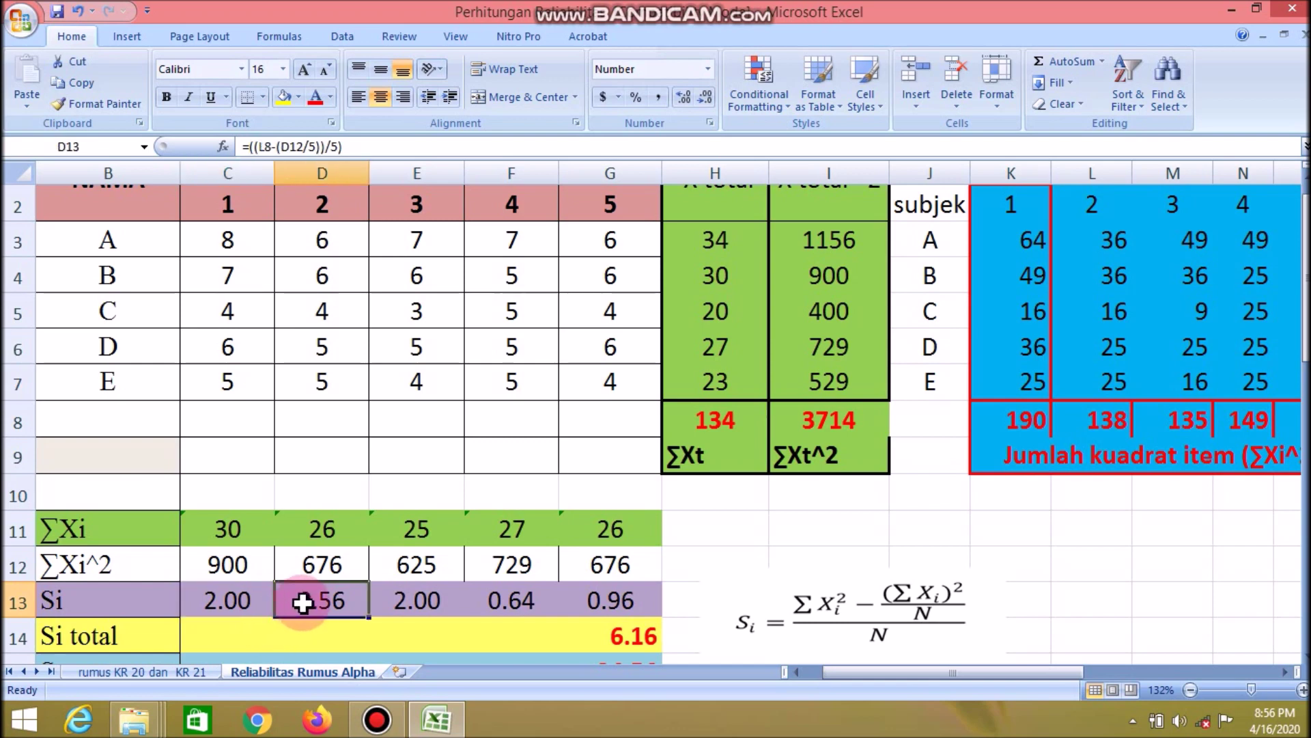
left_click(396, 600)
left_click(330, 601)
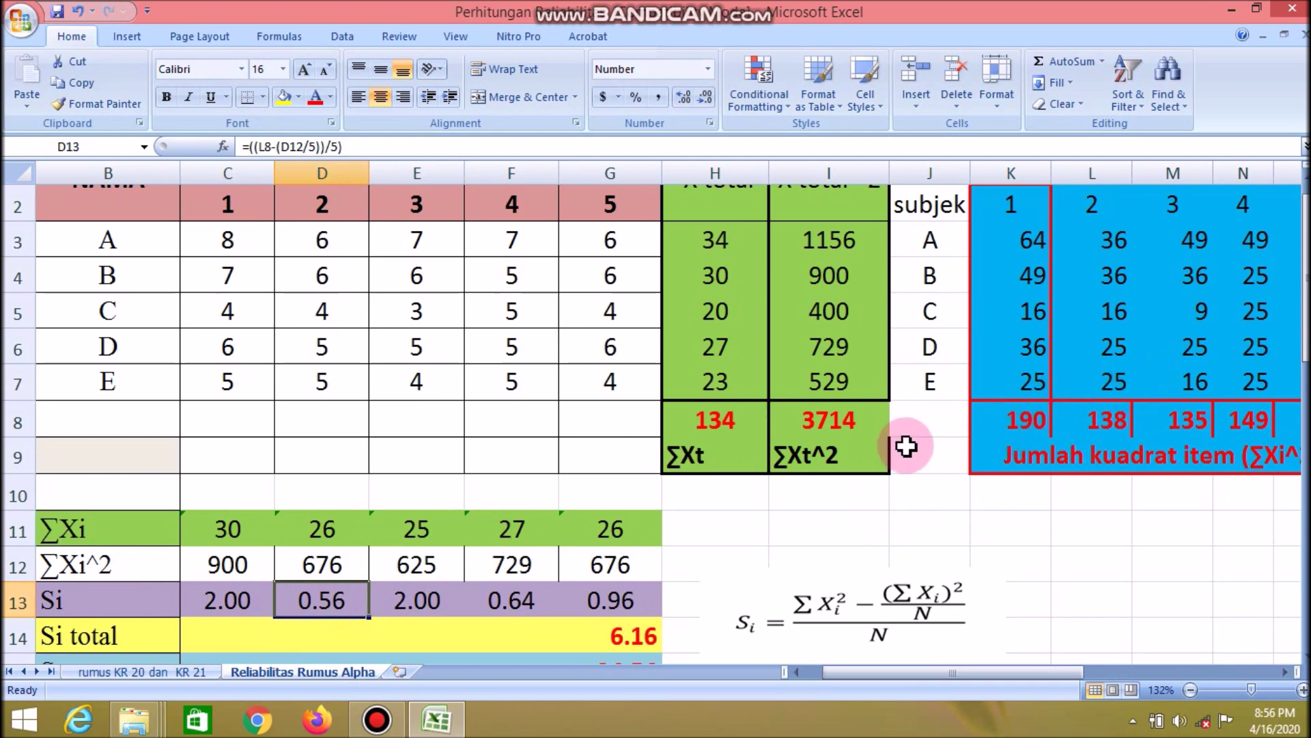
left_click(215, 610)
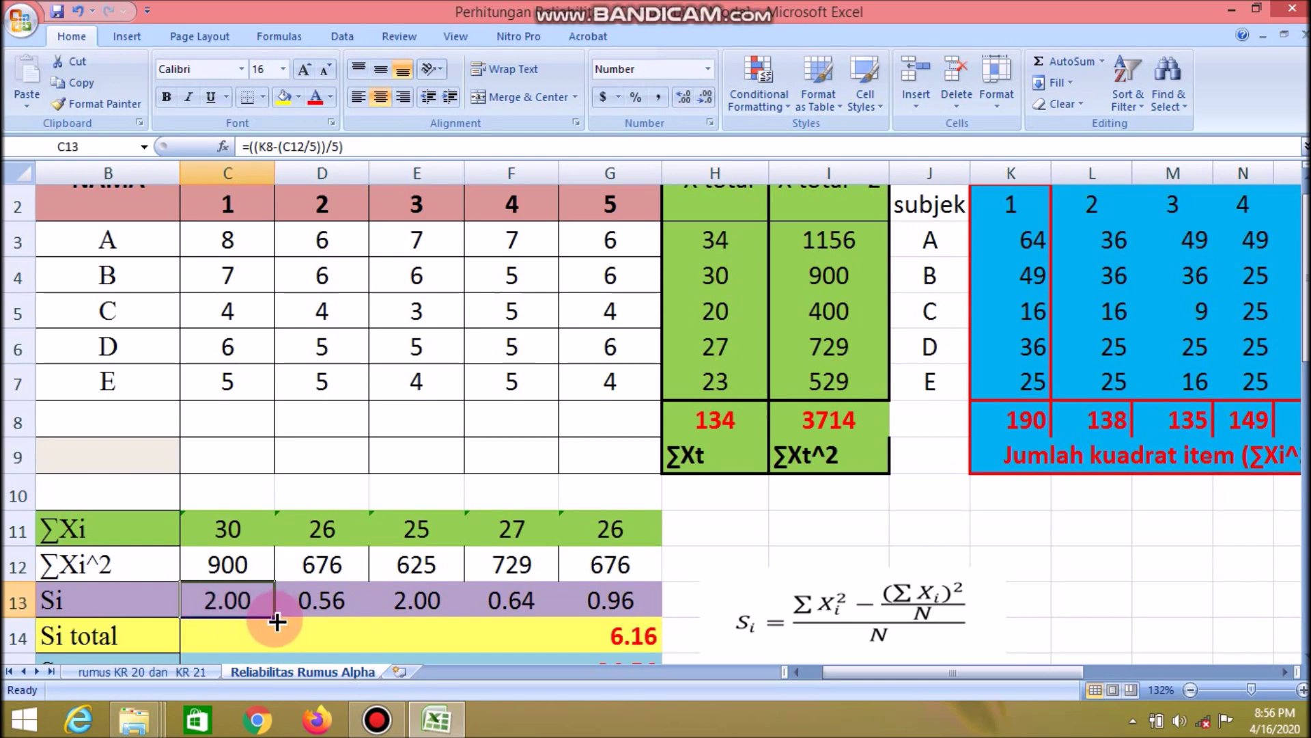
left_click_drag(277, 621, 605, 601)
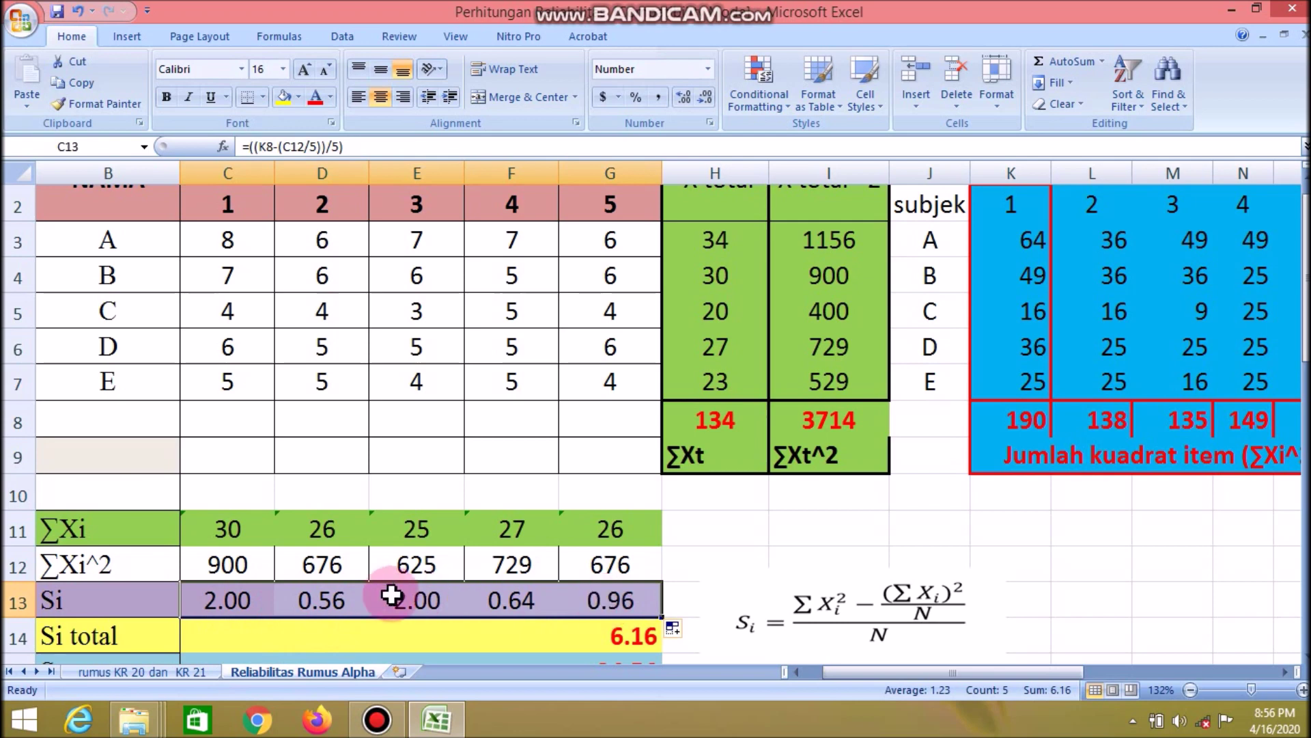
Check the references in question 2's item variance formula in D13 against its squared-score sum in L8 and the Si formula picture.
left_click(615, 604)
left_click(334, 604)
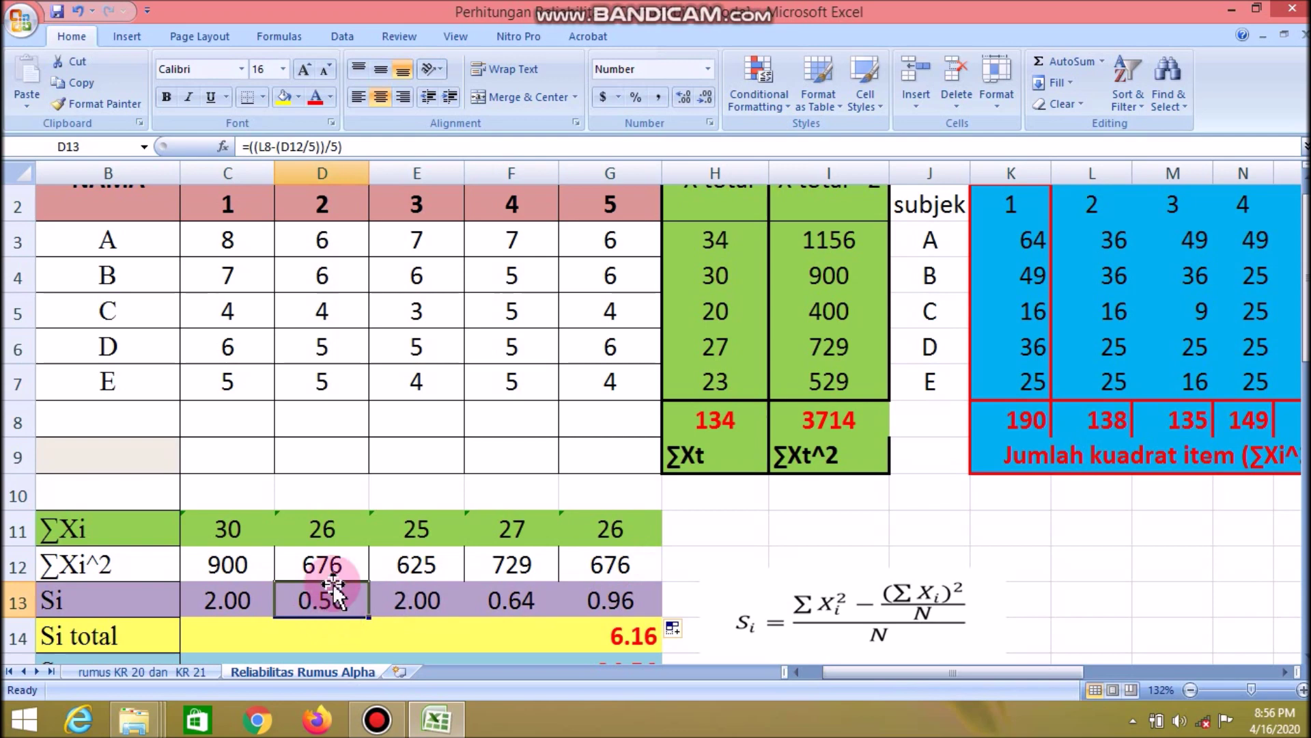
double_click(316, 601)
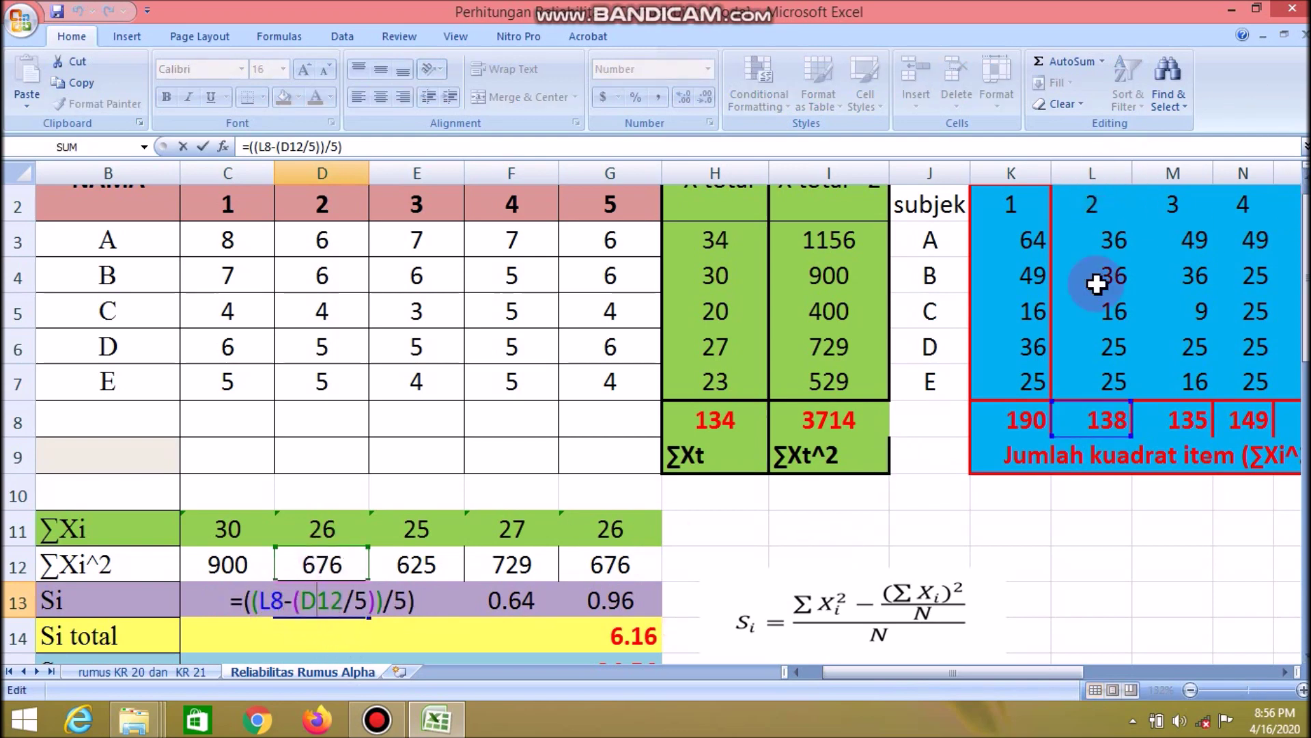
left_click(1100, 415)
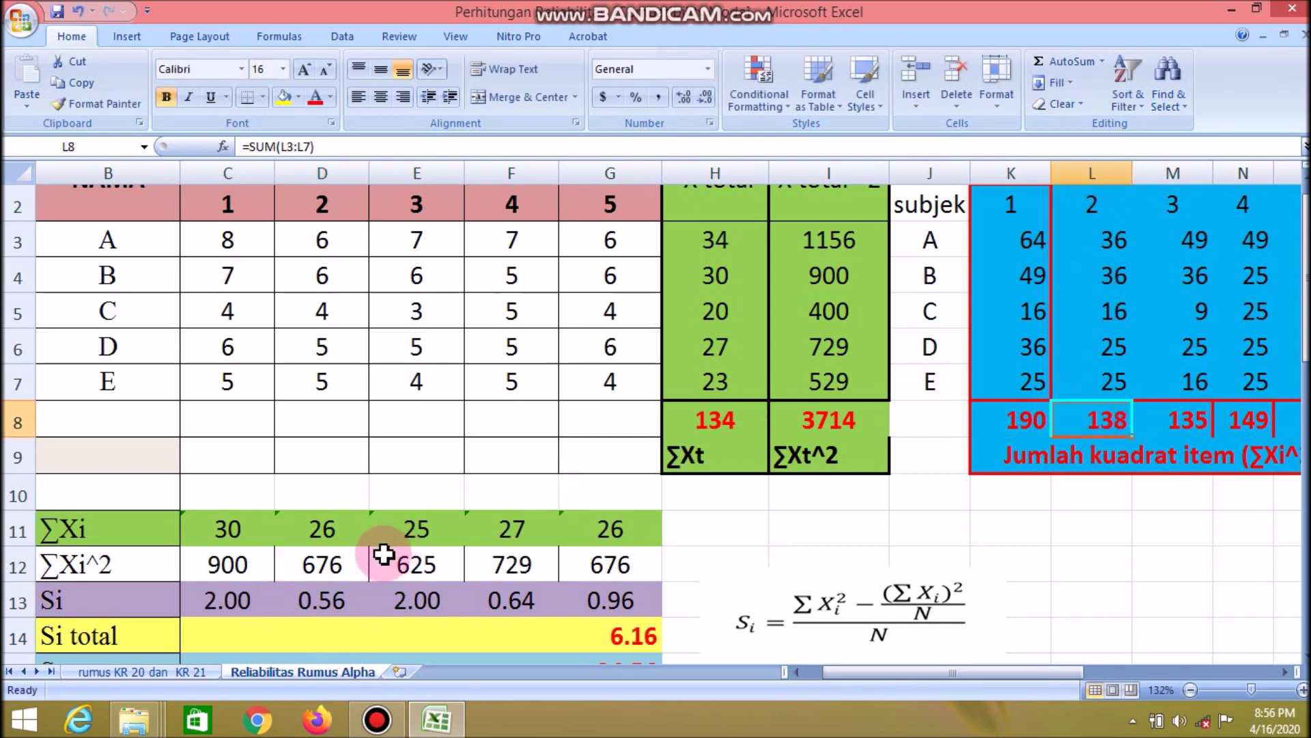
left_click(350, 600)
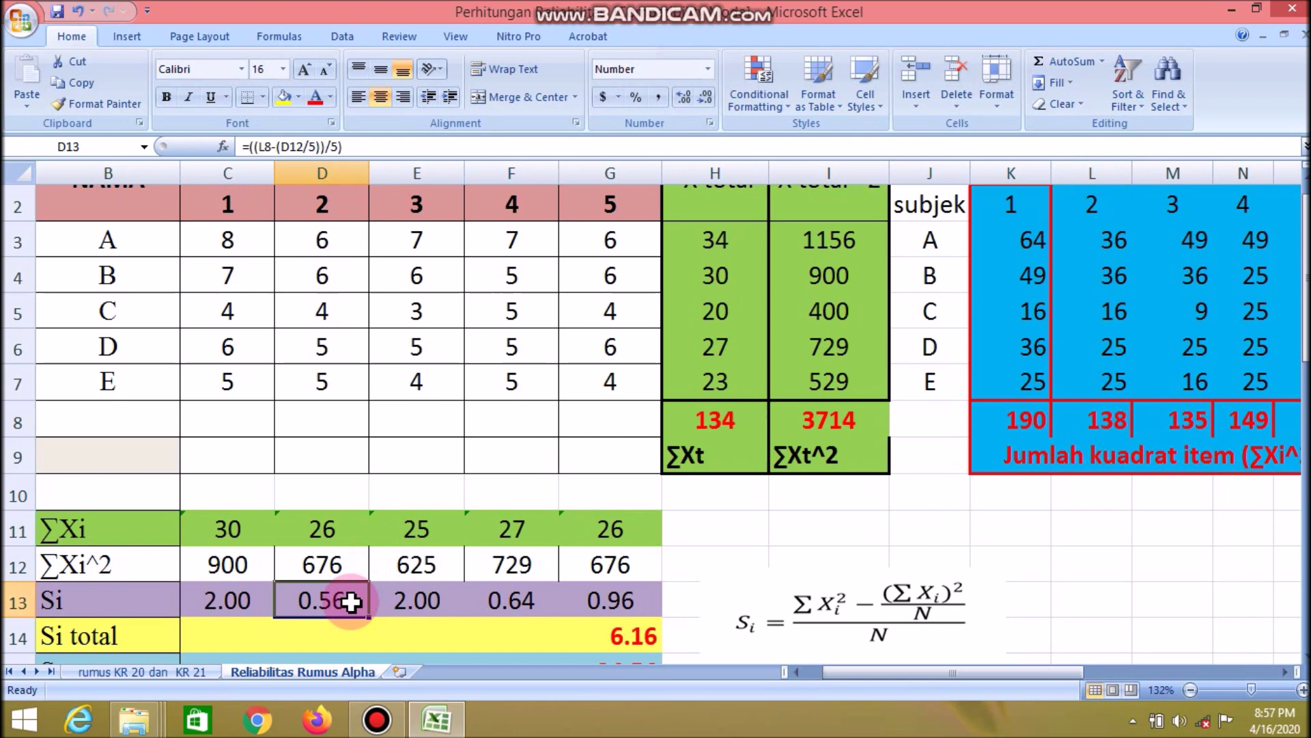
double_click(350, 601)
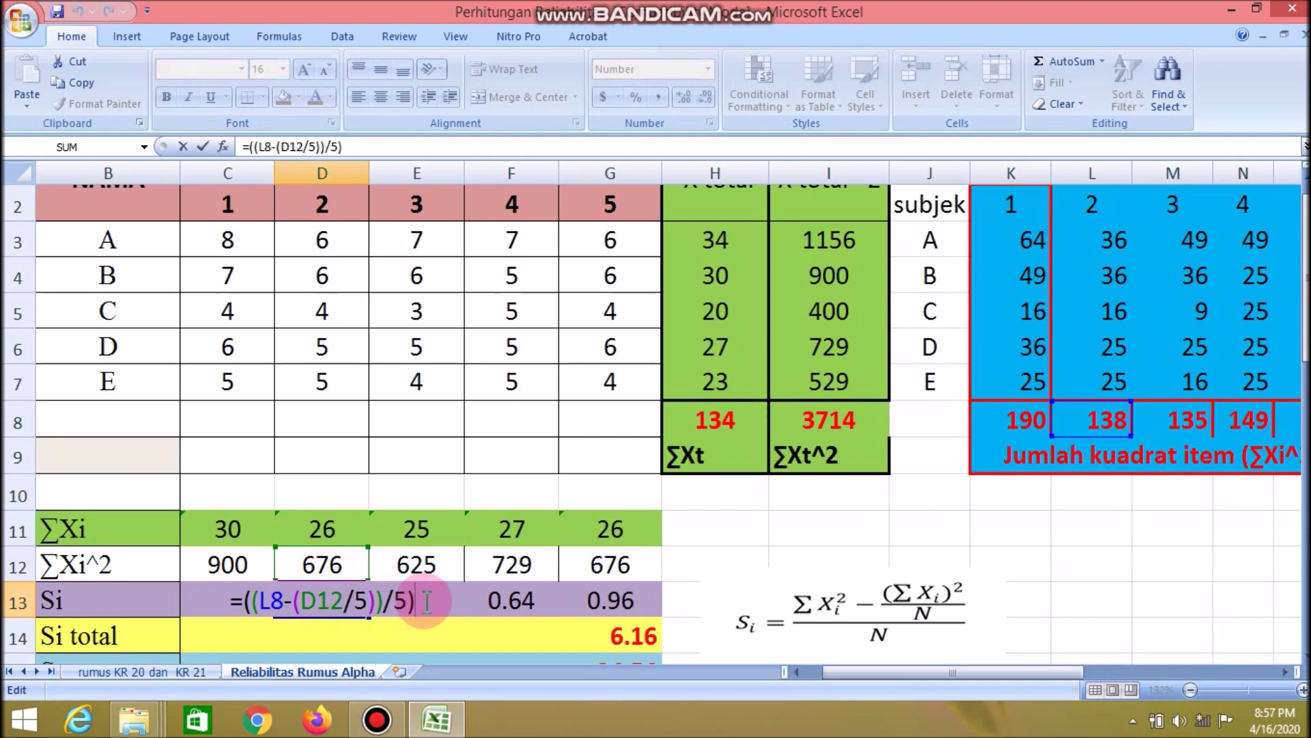
key("Return")
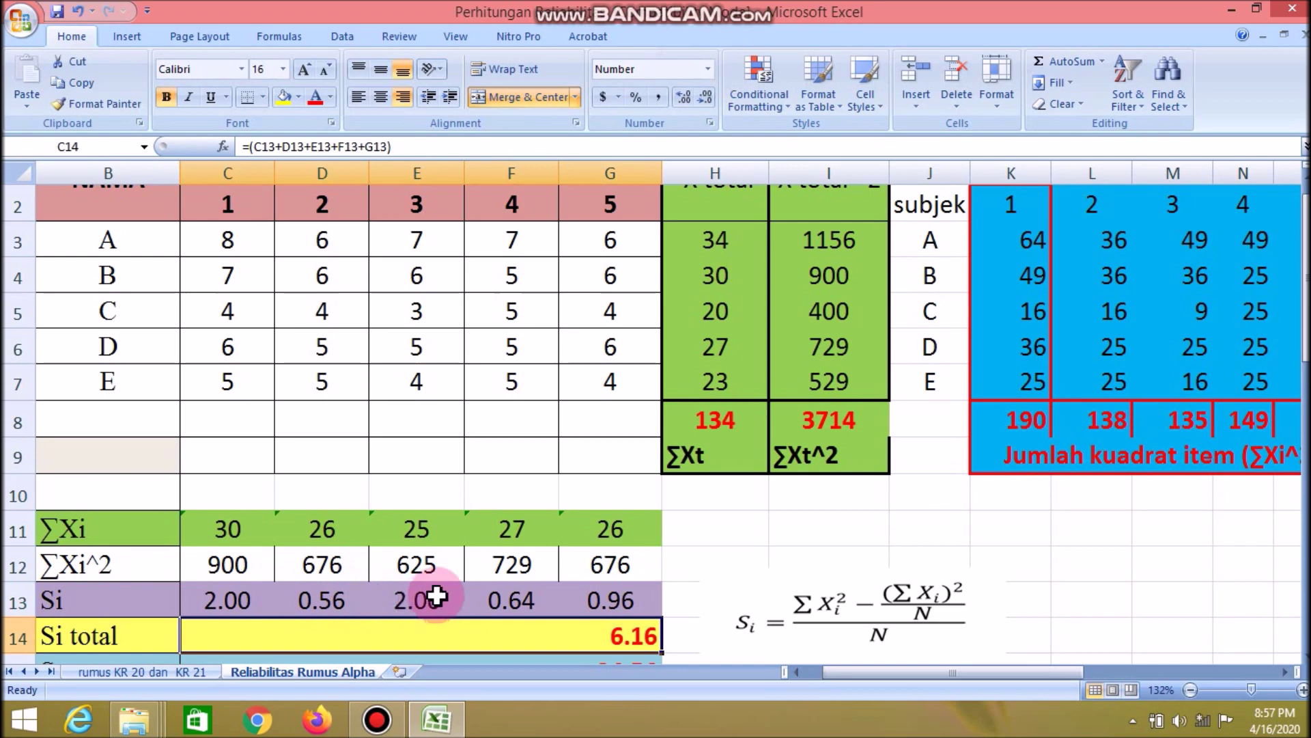
left_click(714, 579)
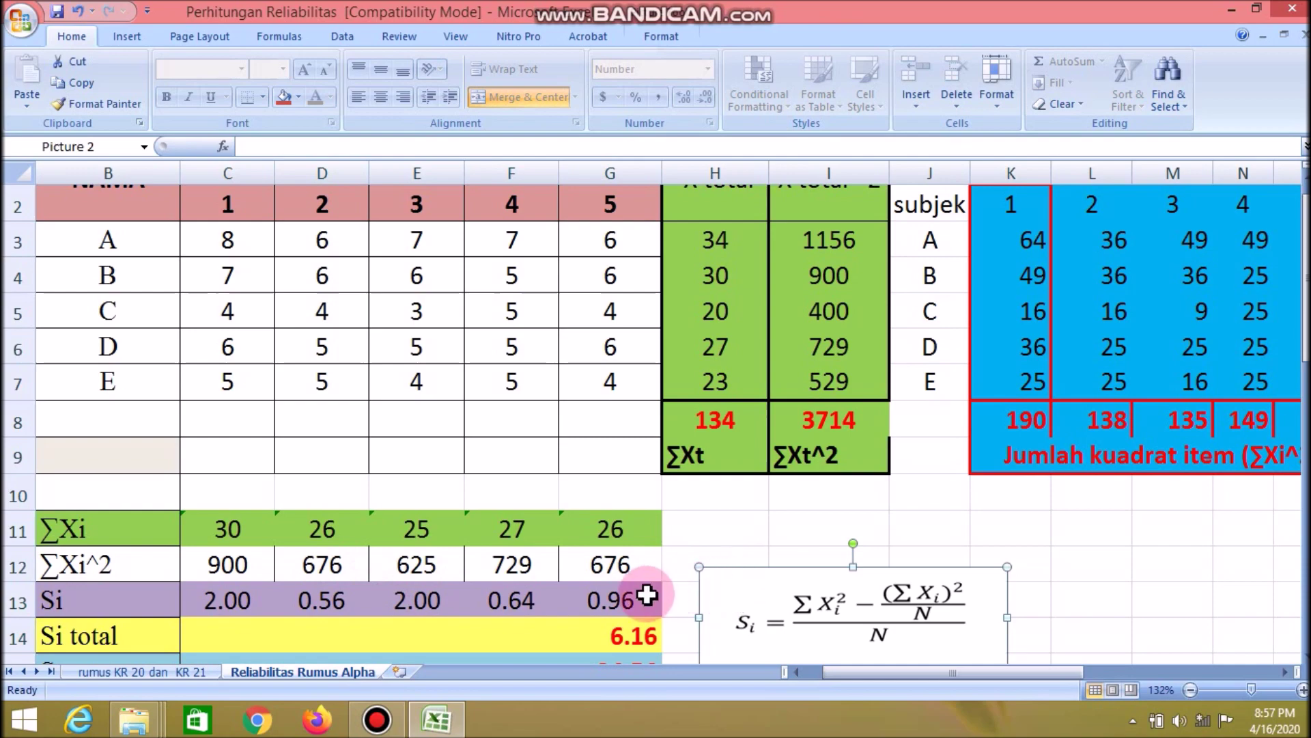
Correct the item range in step 4 of the notes text box to read 1 - 5.
left_click_drag(972, 674, 1163, 664)
left_click_drag(1305, 356, 1305, 367)
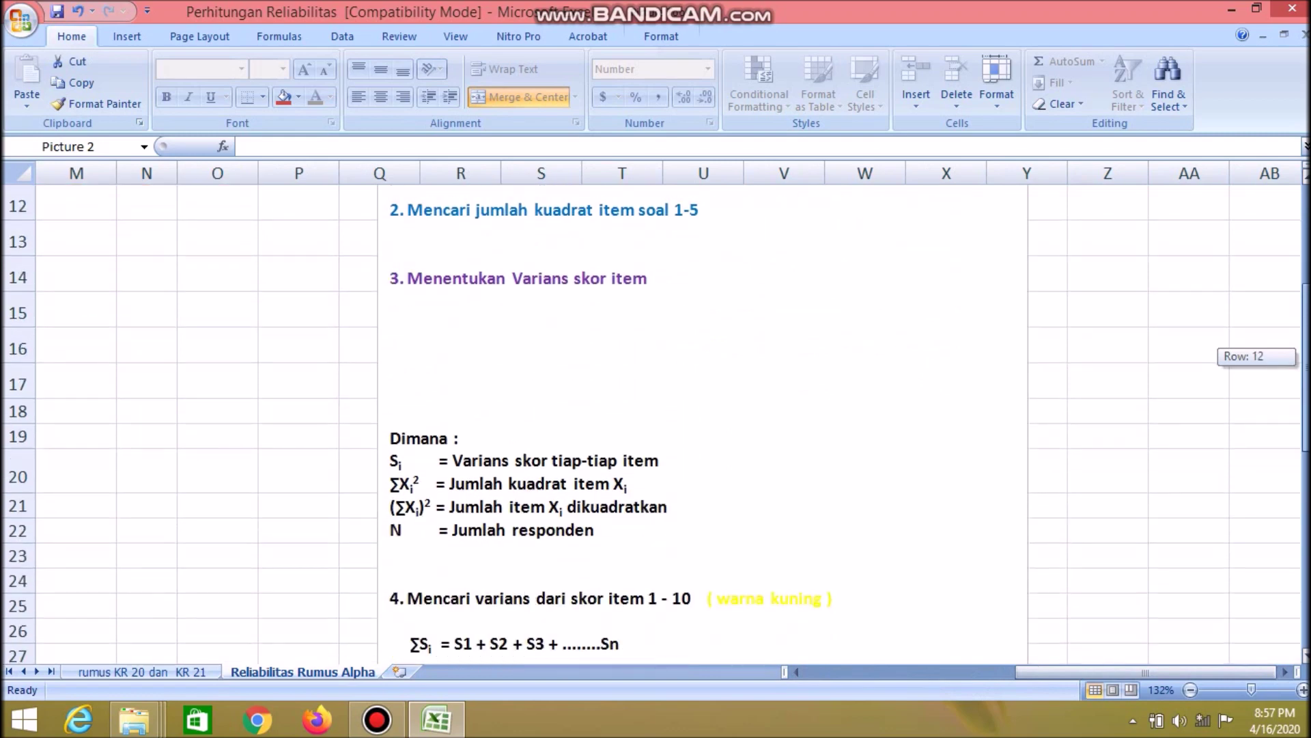
left_click_drag(1305, 367, 1306, 372)
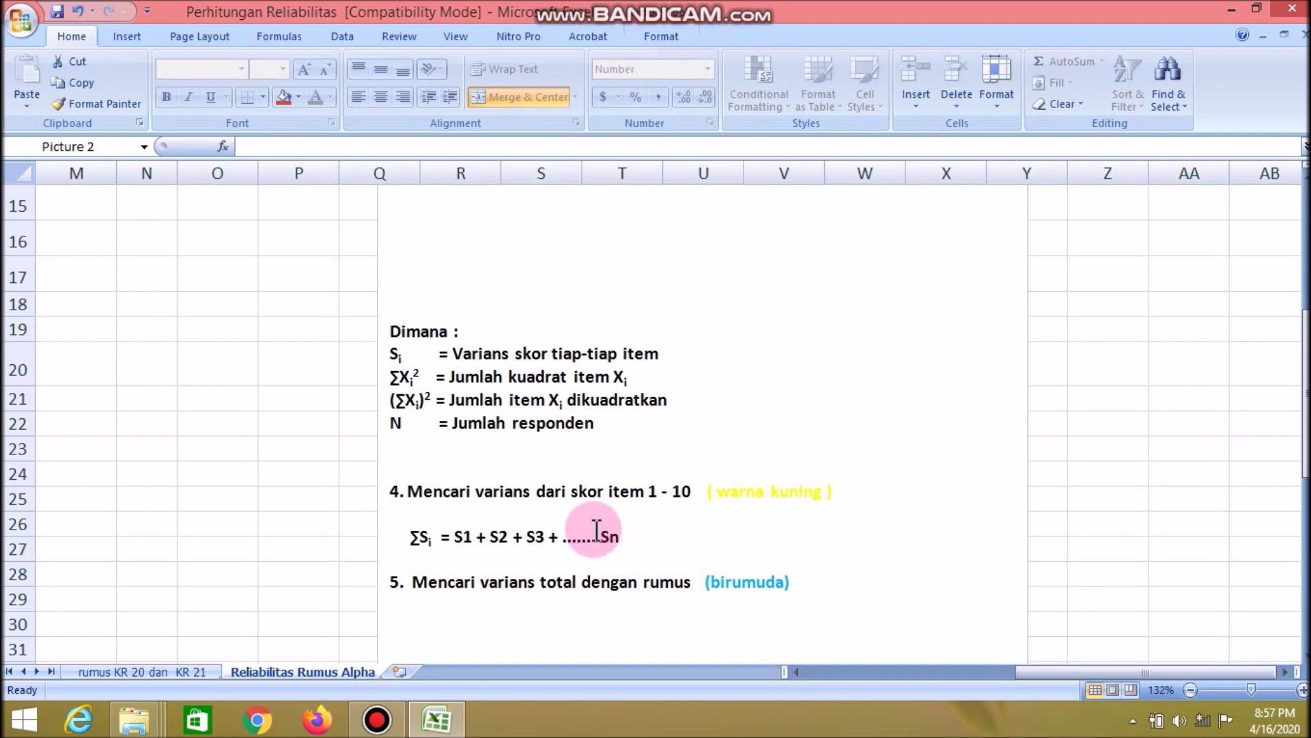
left_click(693, 495)
left_click_drag(694, 495, 676, 499)
type("5")
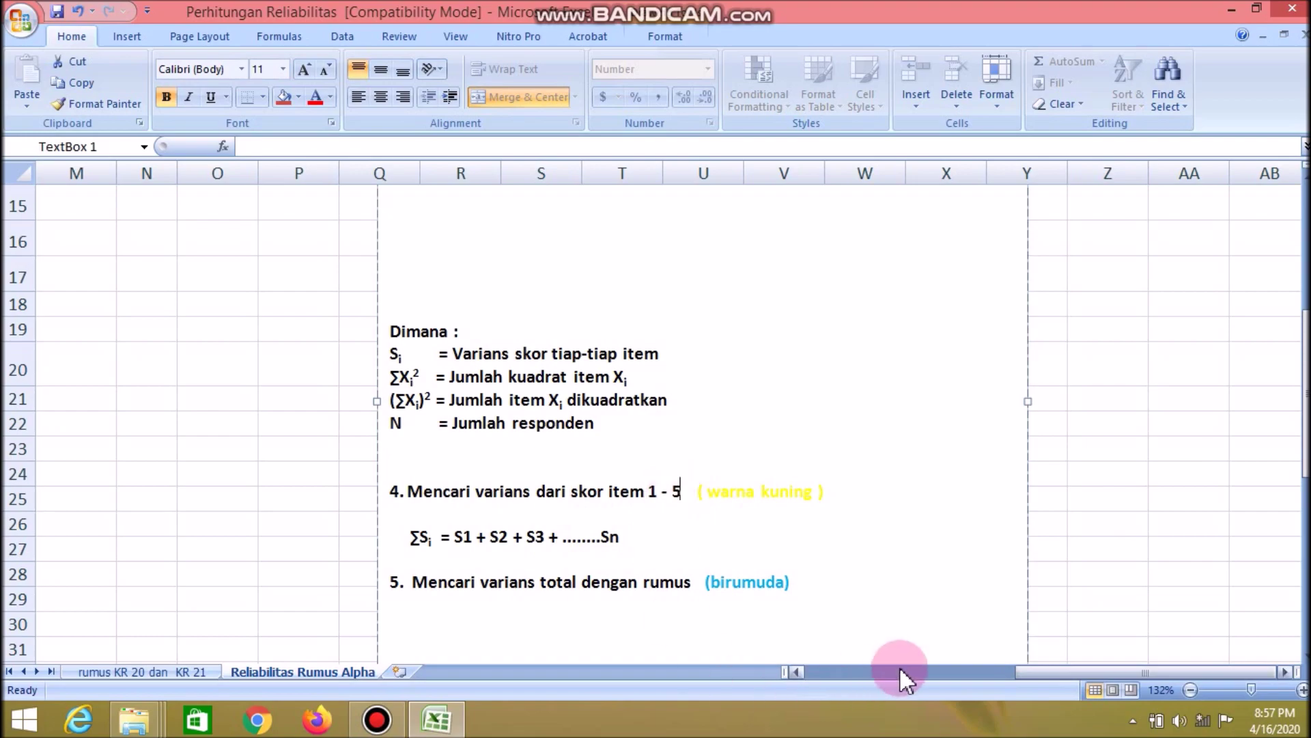